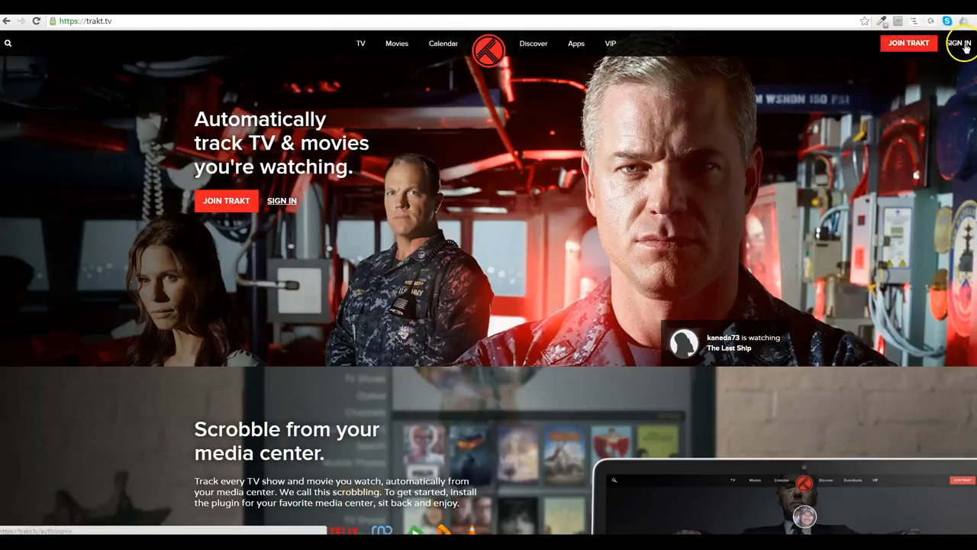
- Sign in to the account with the saved credentials and open the personal lists page
left_click(959, 44)
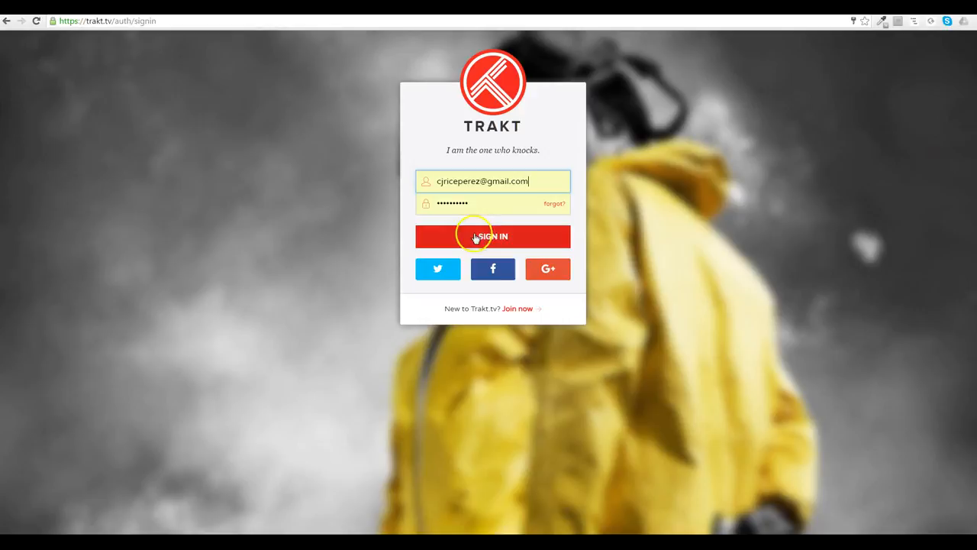
left_click(493, 237)
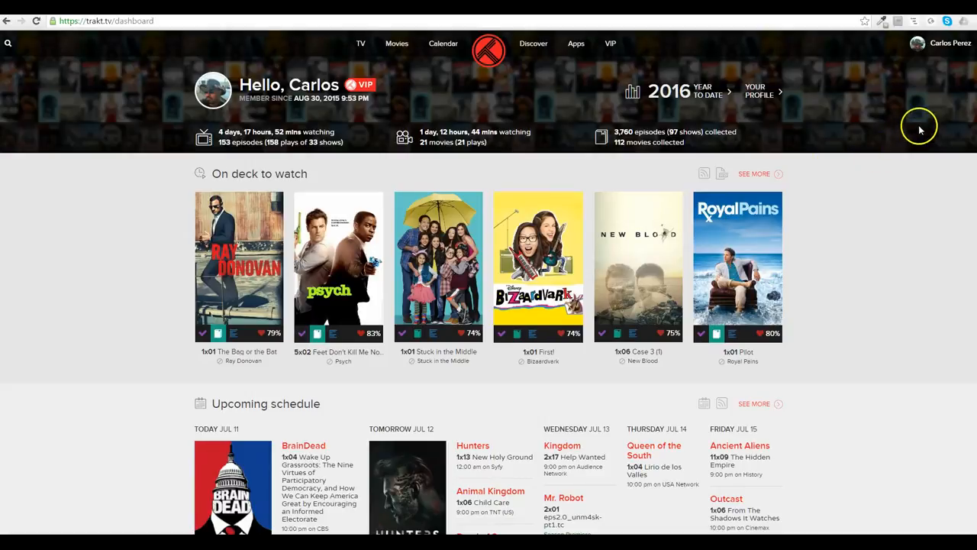
mouse_move(912, 43)
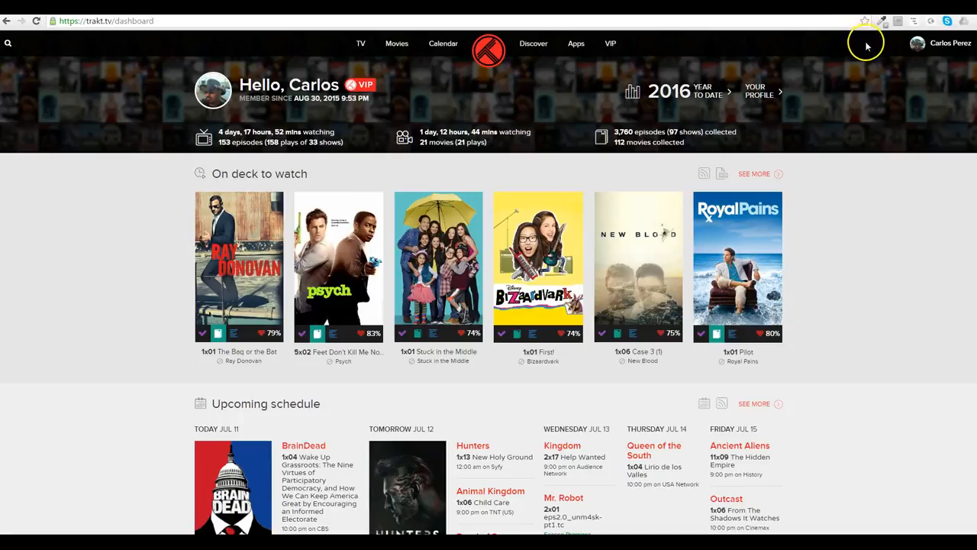
mouse_move(954, 38)
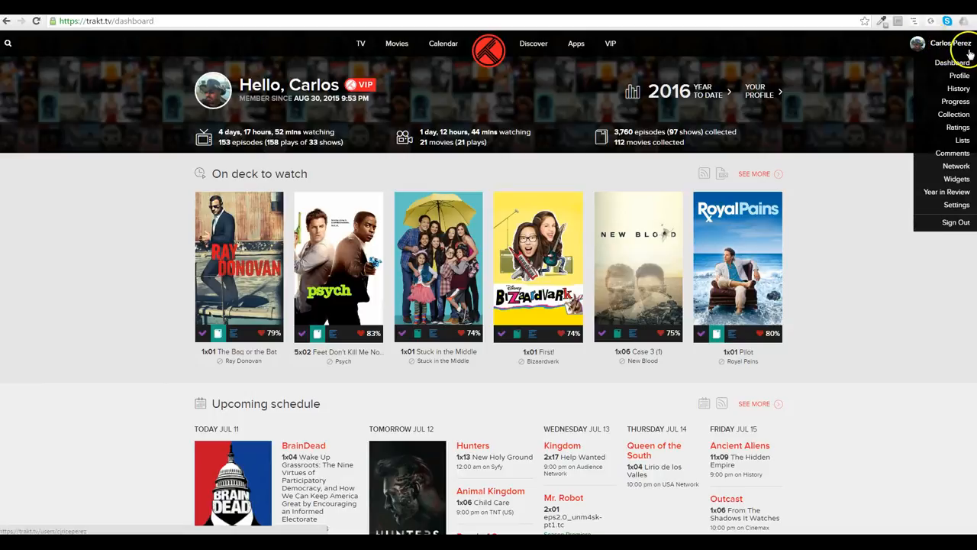
left_click(963, 141)
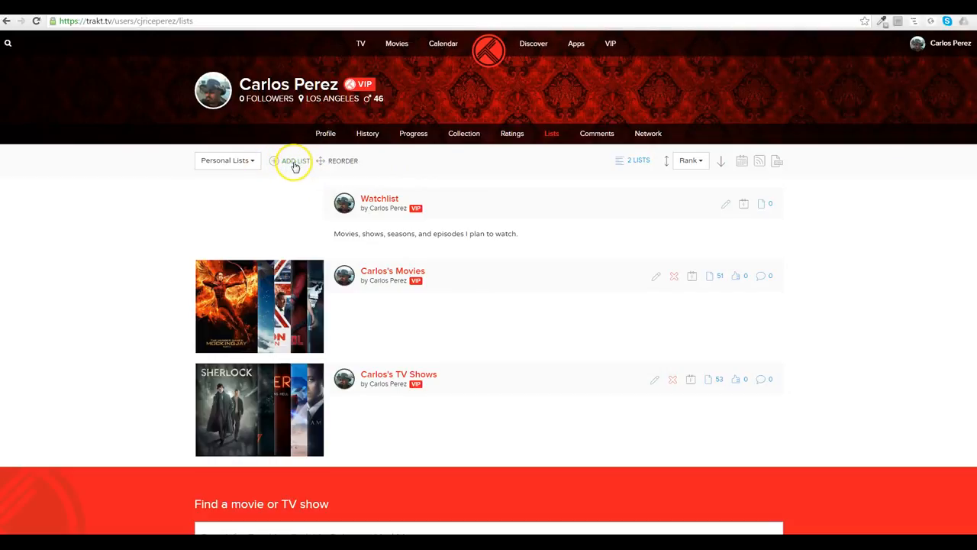
- Create a new list named "my tv shows" with Public privacy and rank display enabled
left_click(293, 163)
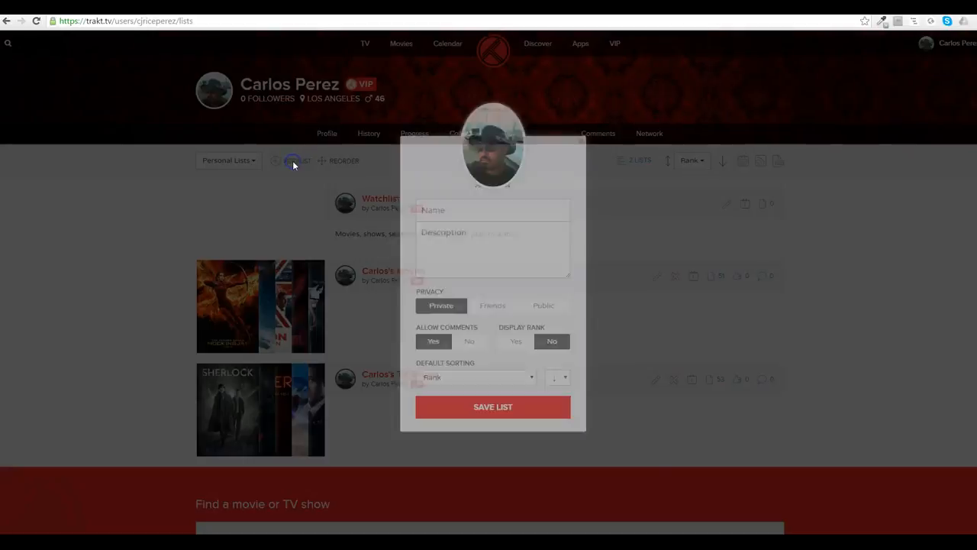
left_click(457, 210)
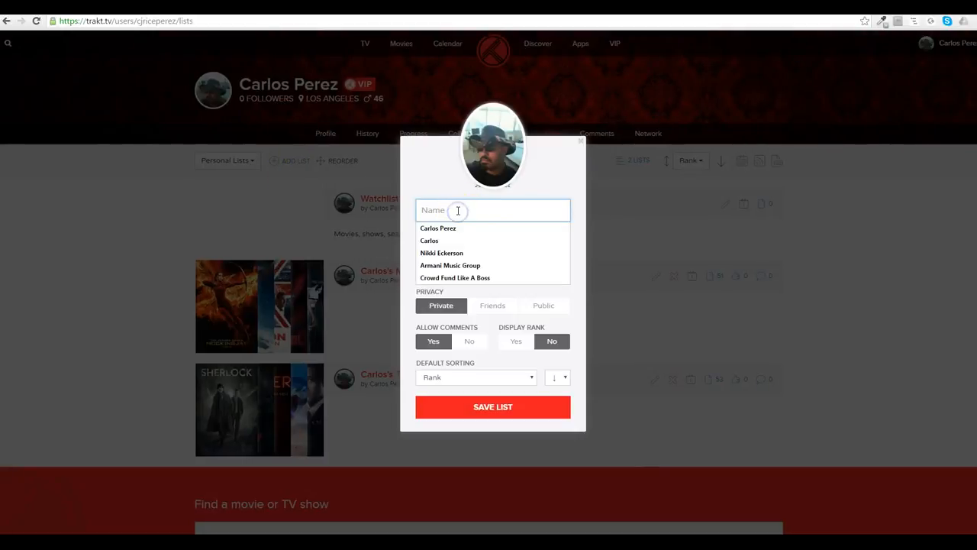
type("my tv shows")
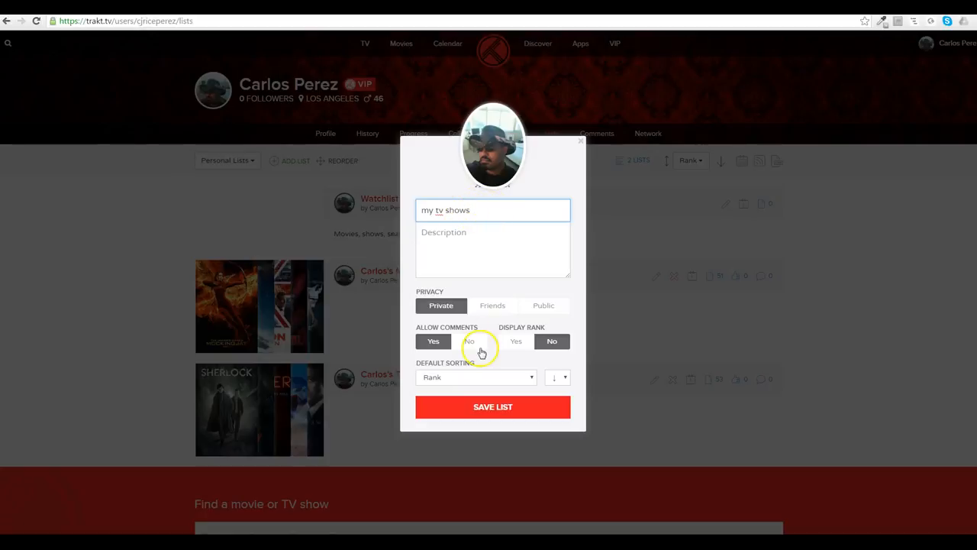
left_click(548, 308)
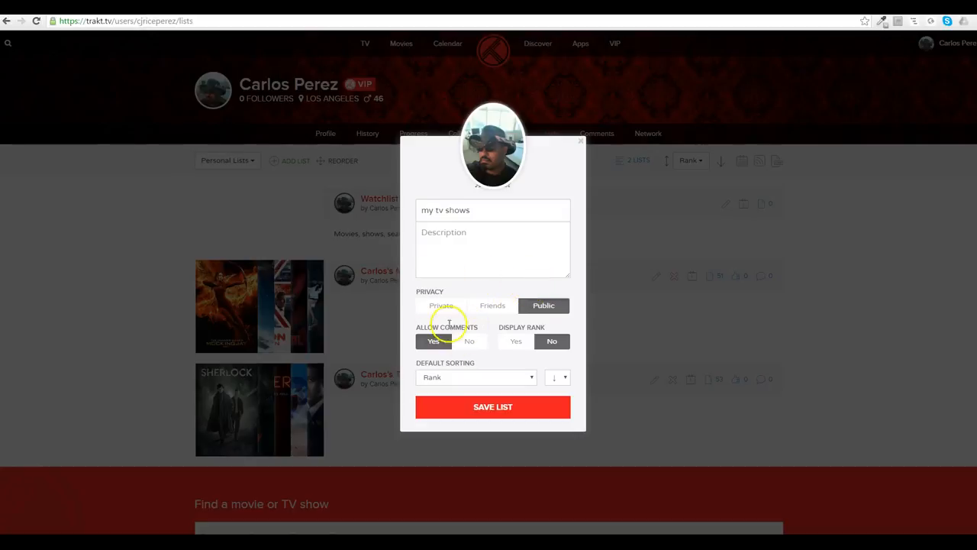
left_click(517, 340)
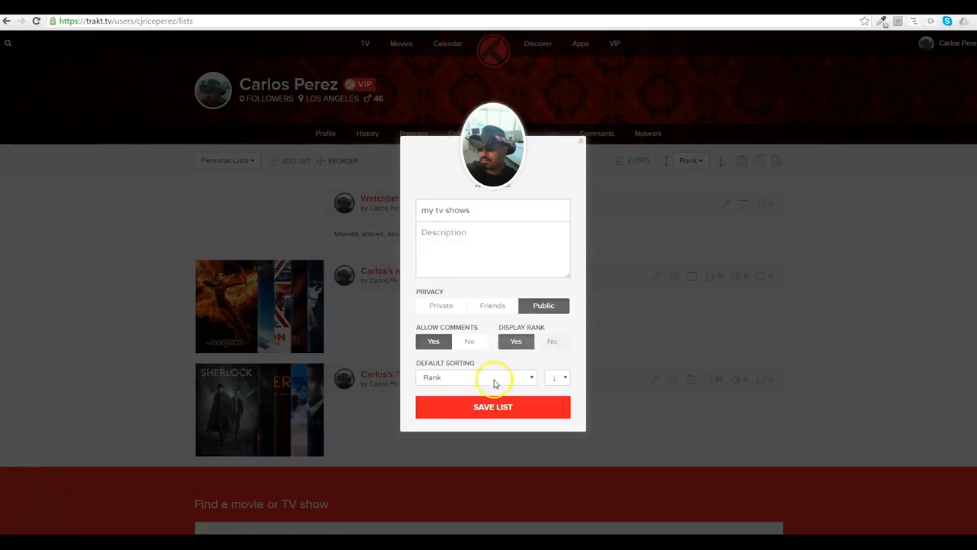
left_click(495, 407)
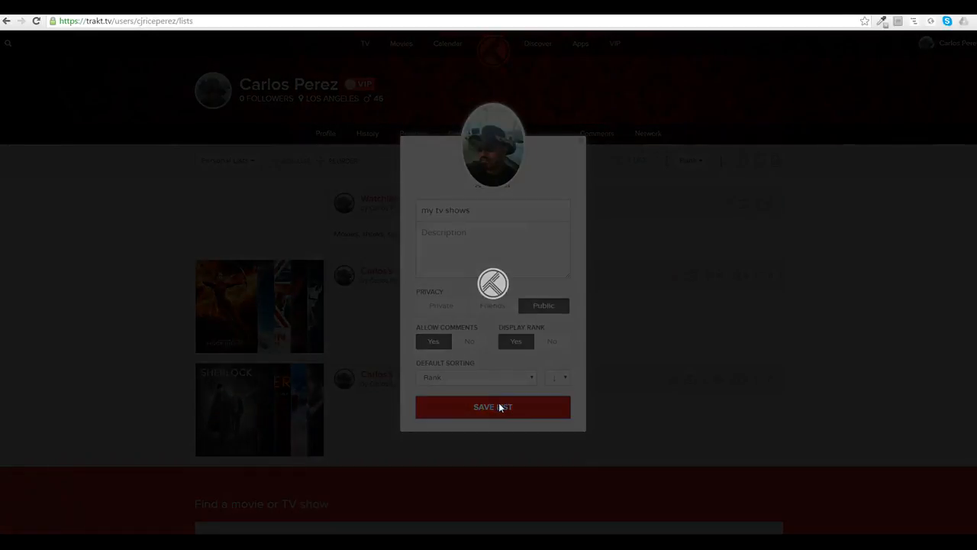
left_click(522, 410)
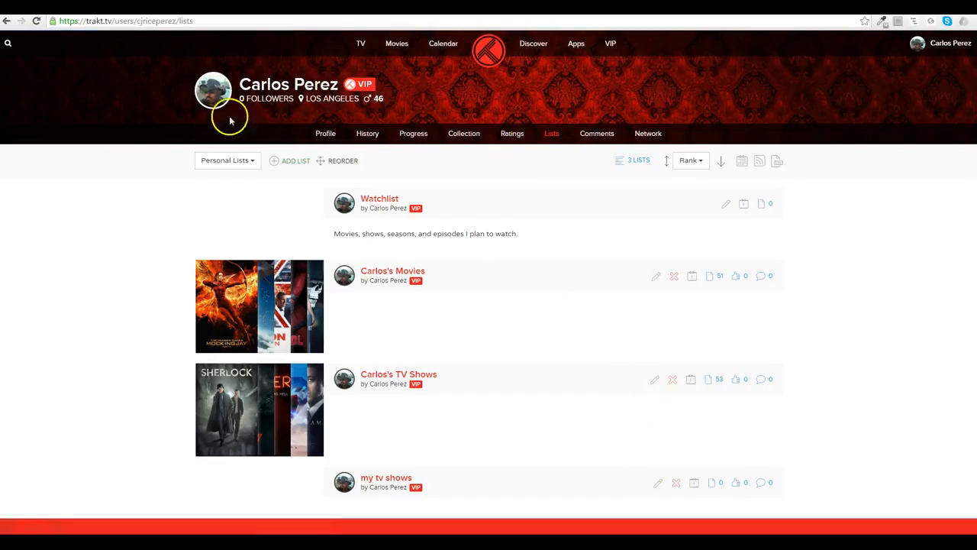
- Create a second list named "my movies" with Public privacy and rank display enabled
left_click(298, 161)
left_click(475, 210)
type("my movies")
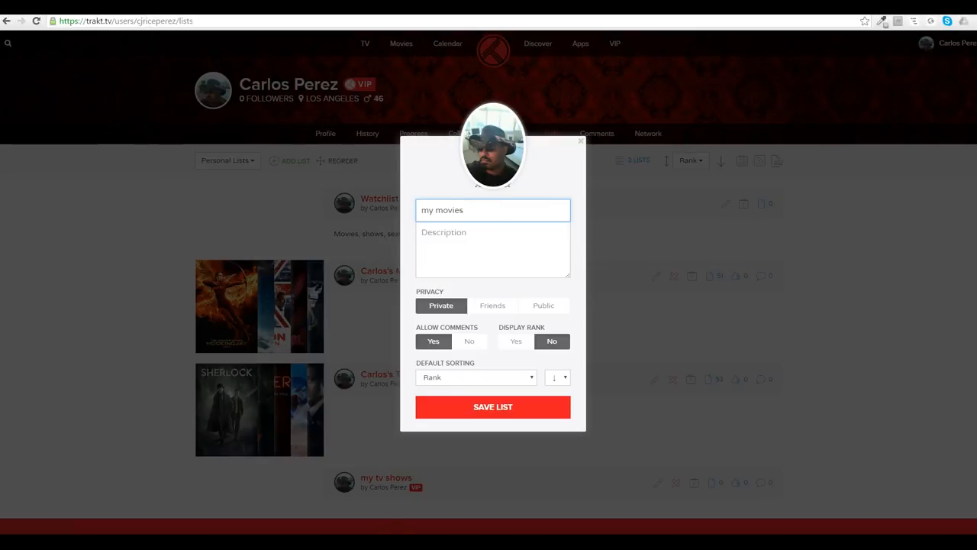
left_click(543, 306)
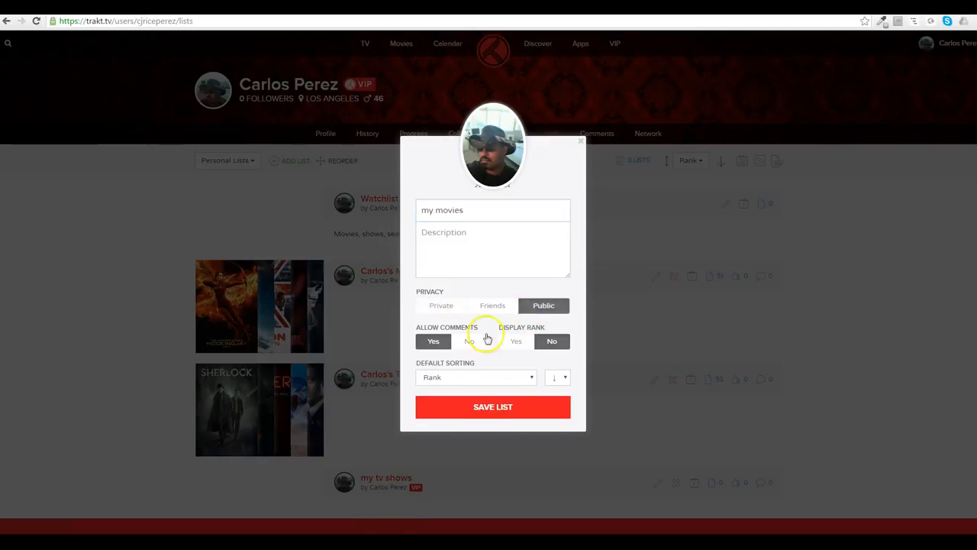
left_click(516, 341)
left_click(495, 408)
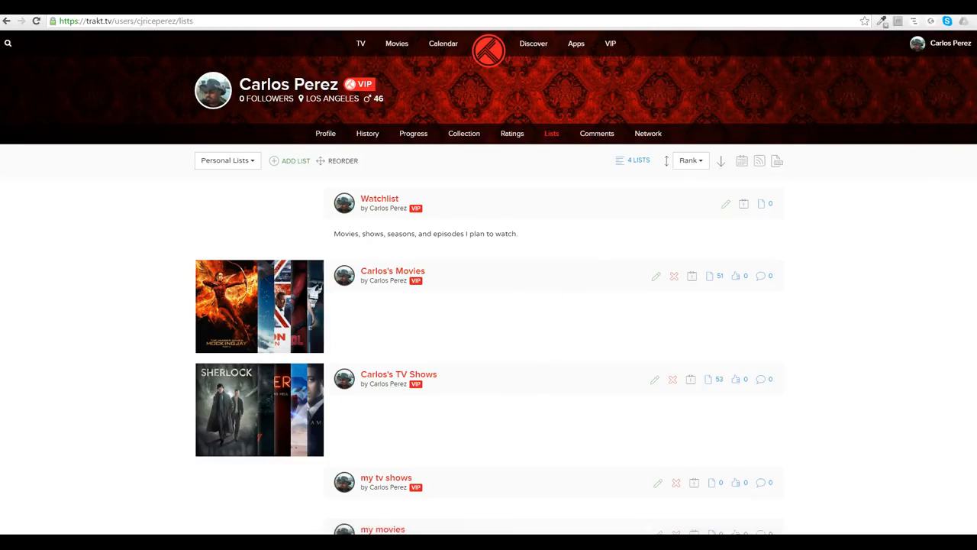
scroll(288, 310, "down", 2)
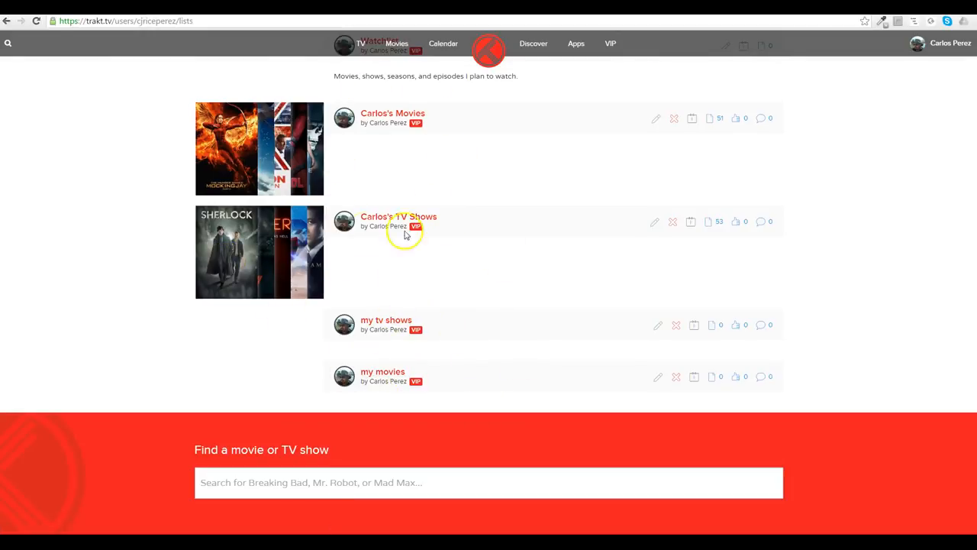
left_click_drag(219, 261, 158, 236)
scroll(488, 290, "up", 3)
mouse_move(965, 36)
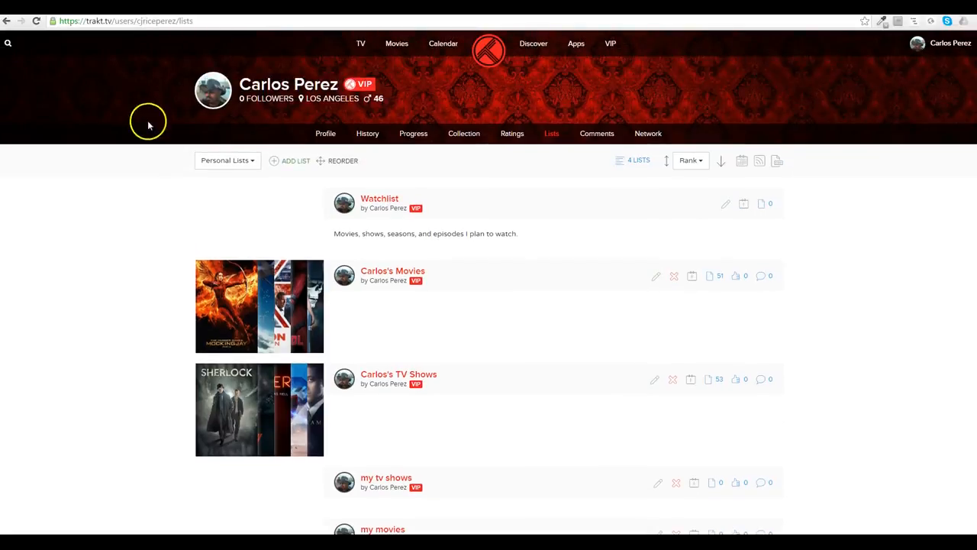
- Open the trending TV shows page and browse through the shows
left_click(361, 45)
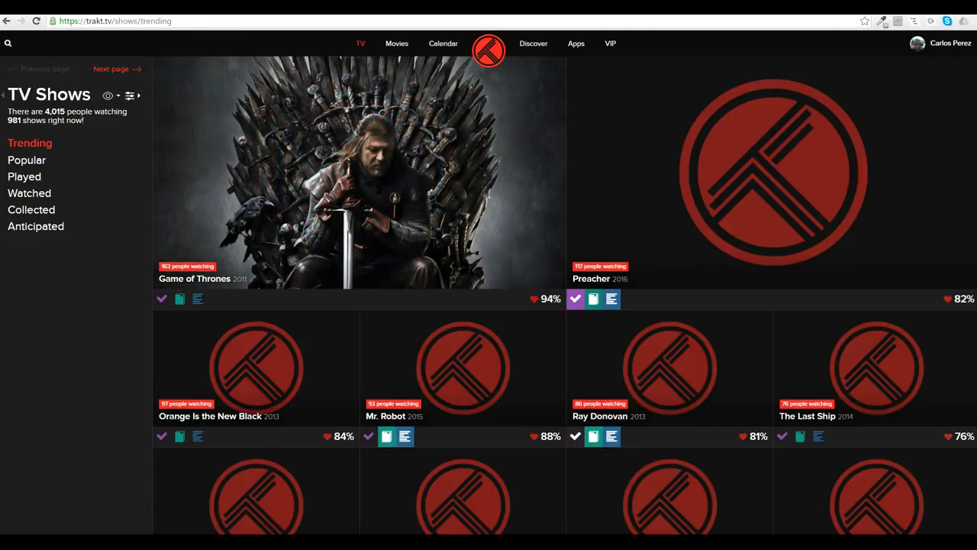
scroll(565, 282, "down", 6)
scroll(565, 282, "up", 4)
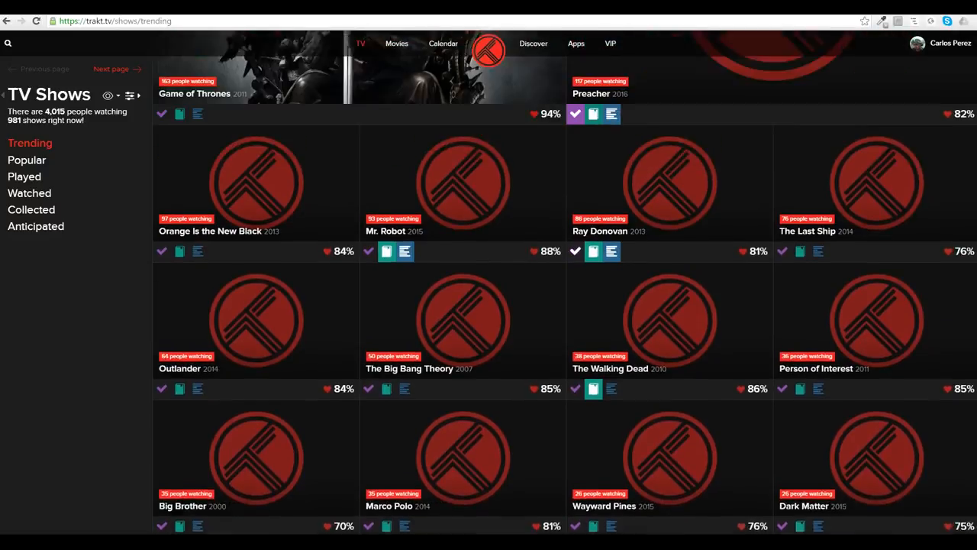
scroll(565, 282, "down", 5)
scroll(565, 282, "up", 7)
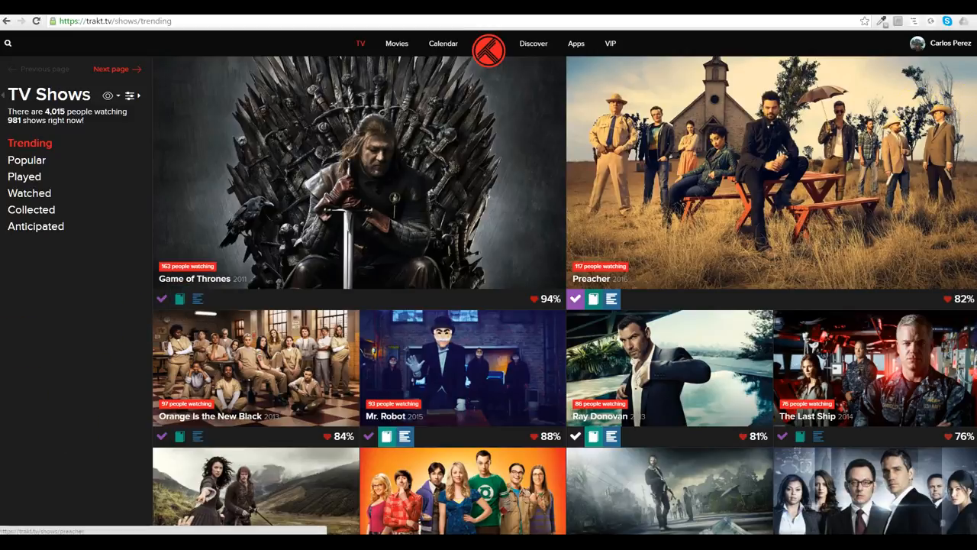
- Add The Walking Dead to the "my tv shows" list and check its collection option
scroll(564, 282, "down", 3)
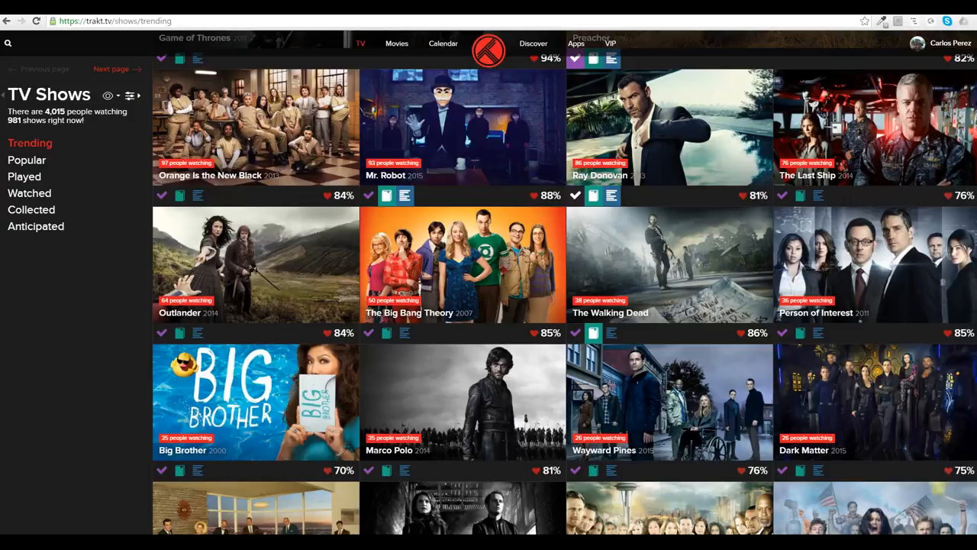
left_click(611, 334)
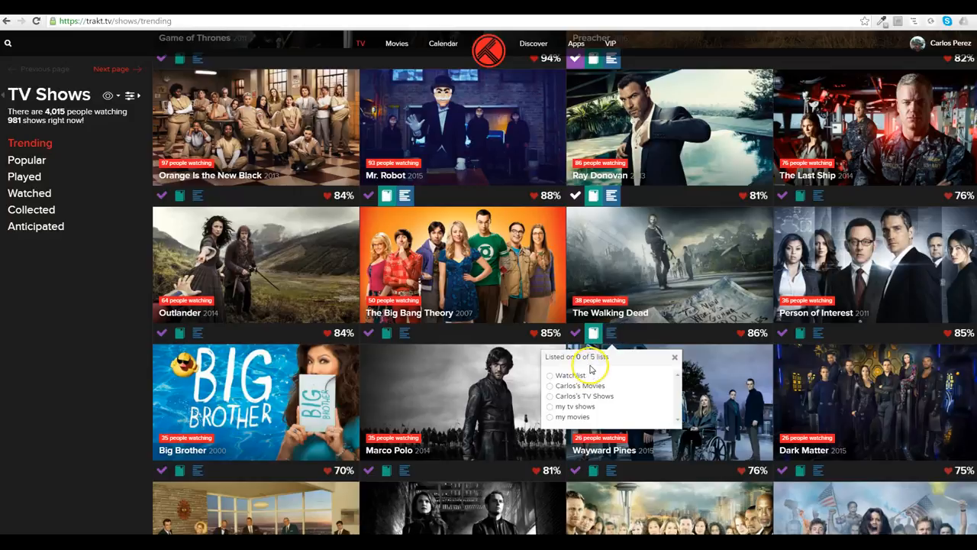
left_click(550, 410)
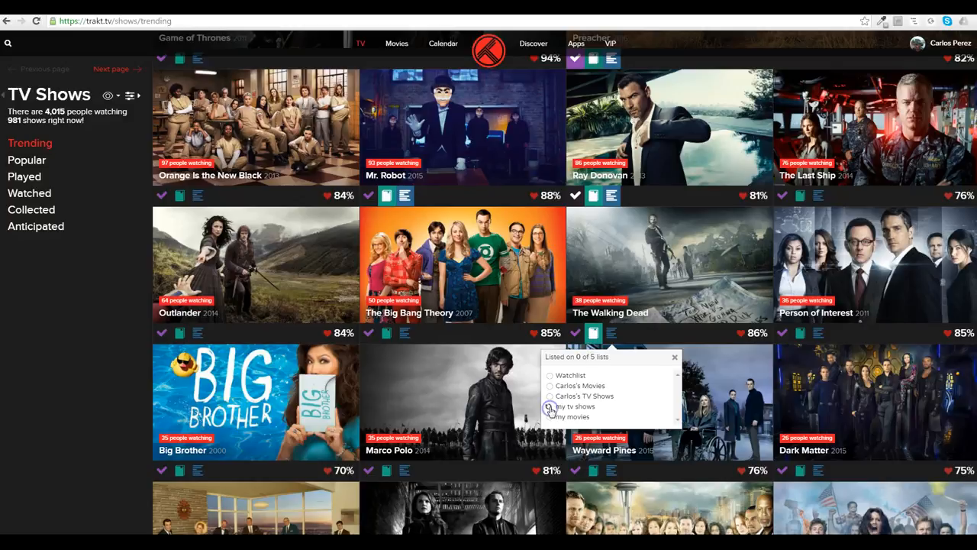
left_click(622, 413)
left_click(674, 357)
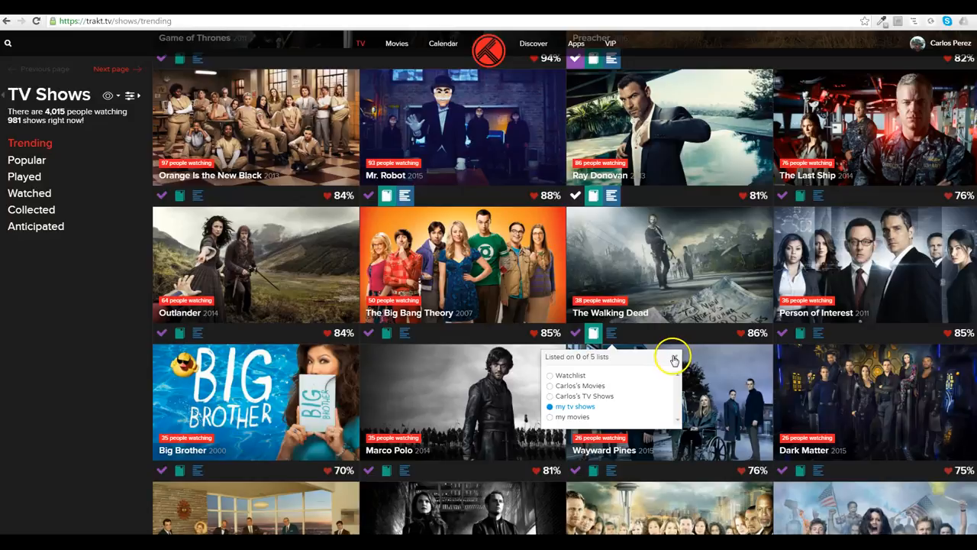
left_click(593, 333)
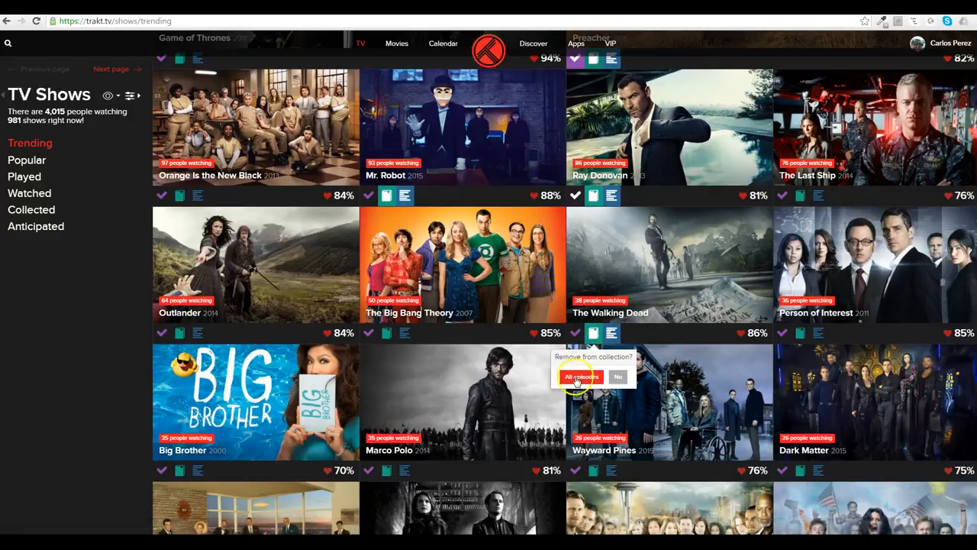
left_click(593, 336)
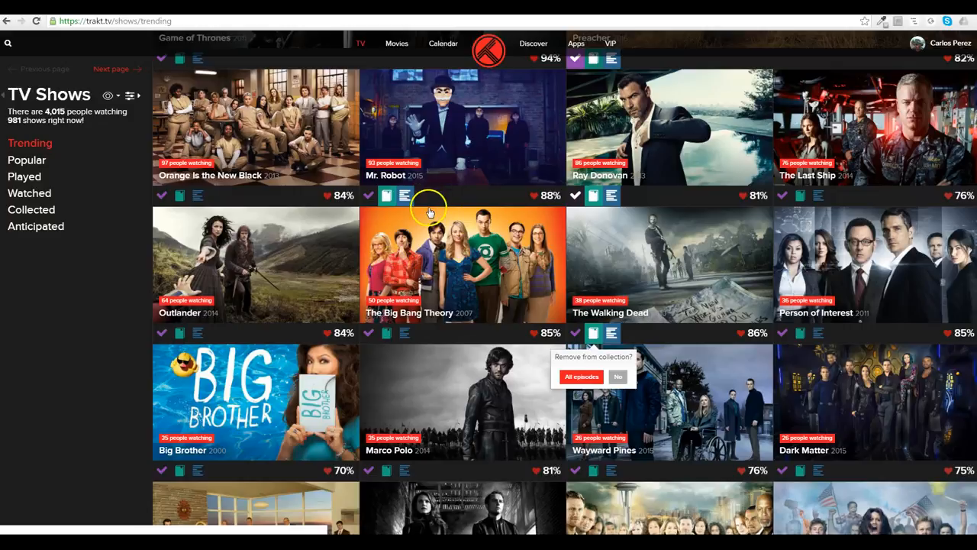
- Add Dark Matter to the "my tv shows" list
left_click(818, 470)
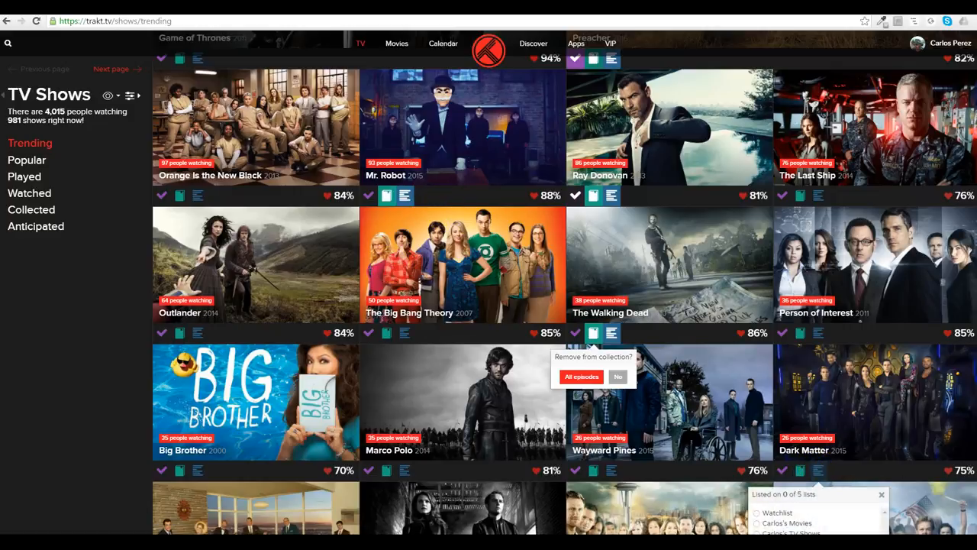
scroll(758, 372, "down", 3)
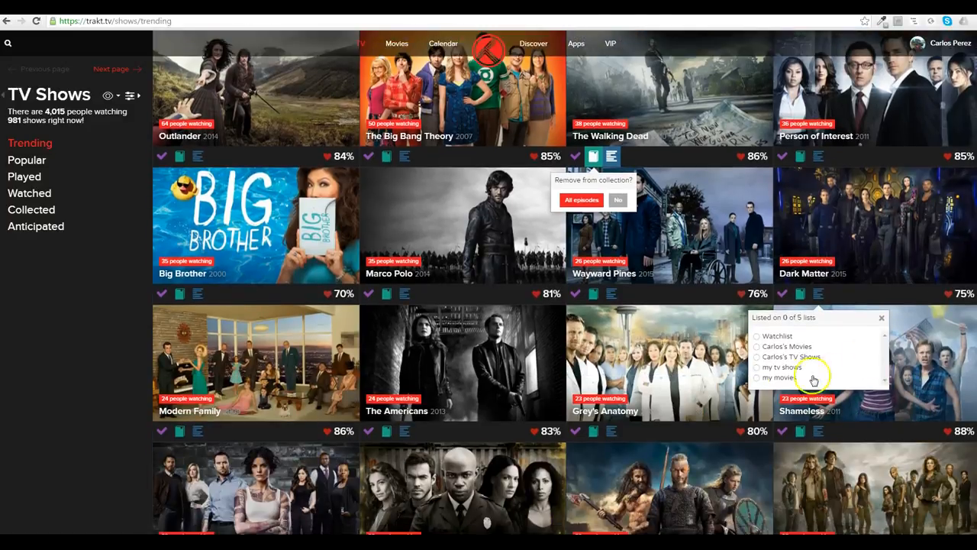
left_click(756, 367)
- Add Dark Matter to the collection, choosing "Right now" as the collection date, and dismiss its list selection
left_click(802, 300)
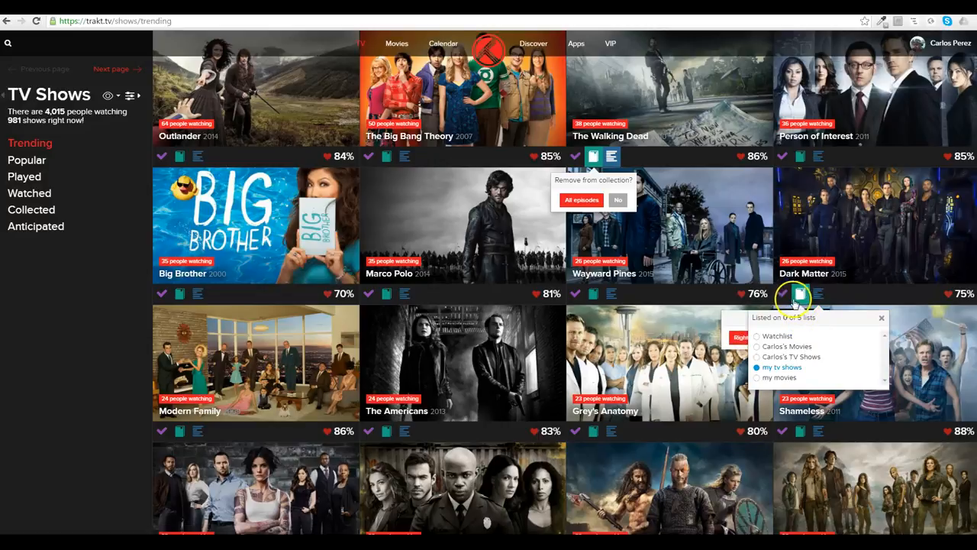
left_click(880, 318)
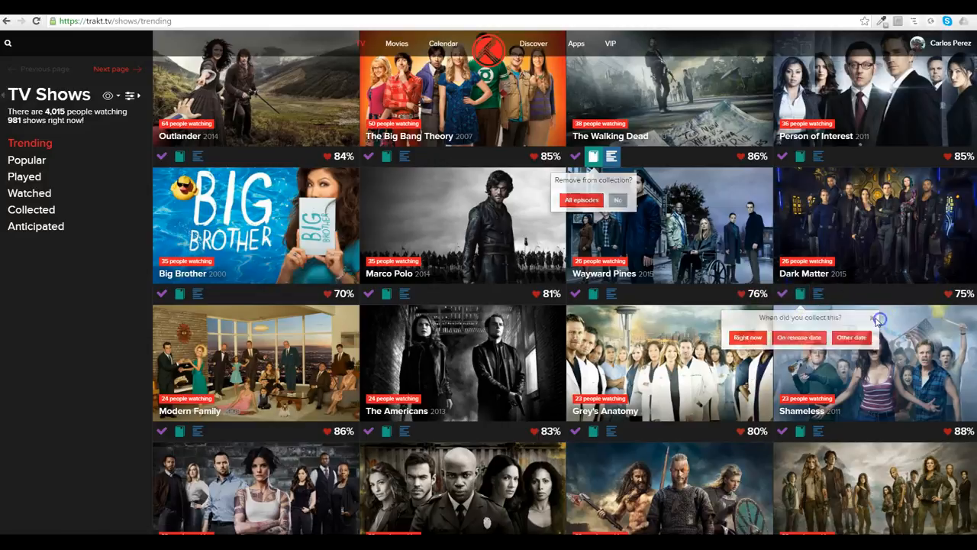
left_click(800, 296)
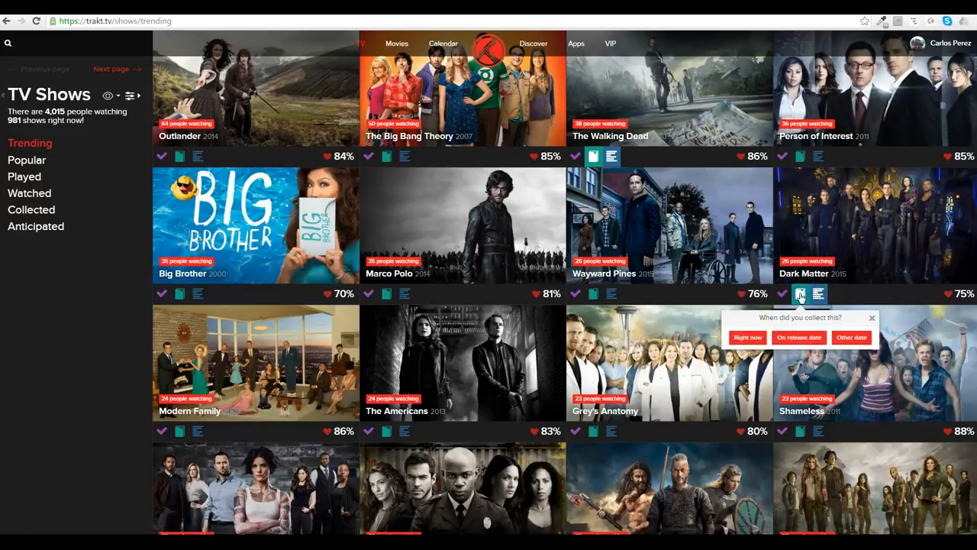
left_click(749, 339)
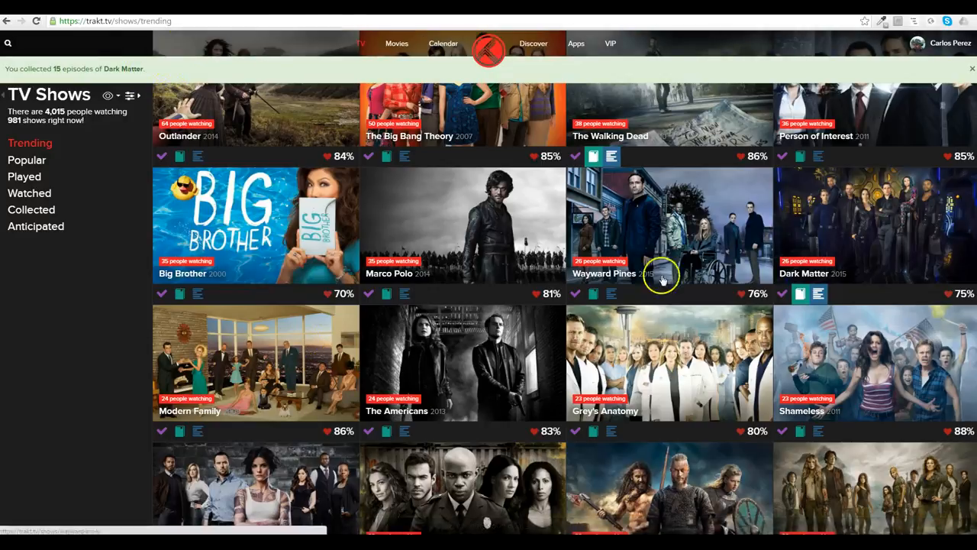
- Open the trending movies page to browse for titles
scroll(661, 279, "up", 4)
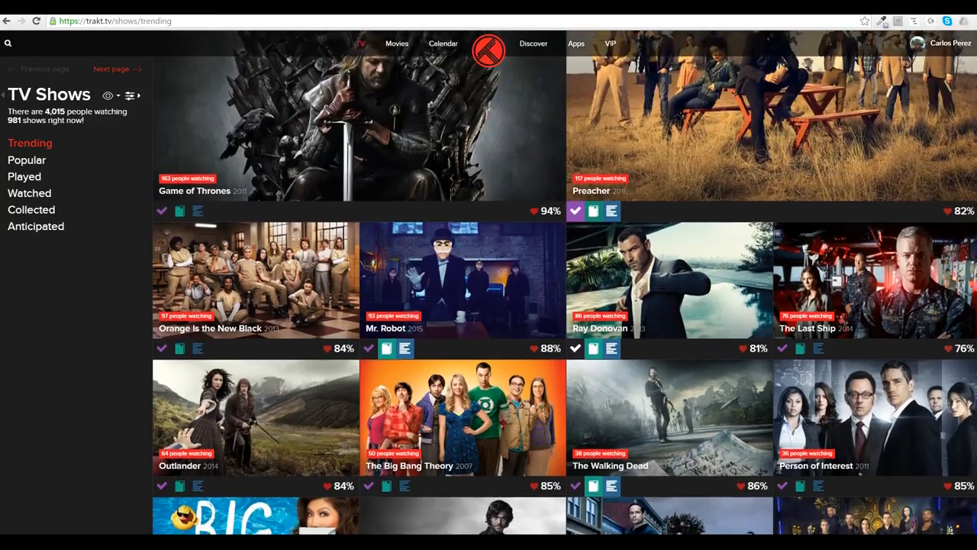
left_click(398, 46)
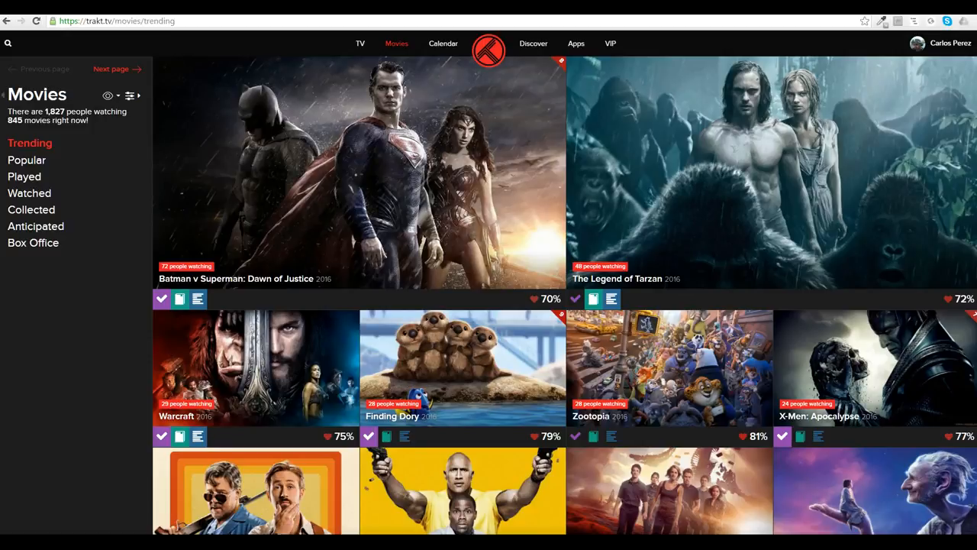
scroll(468, 183, "down", 1)
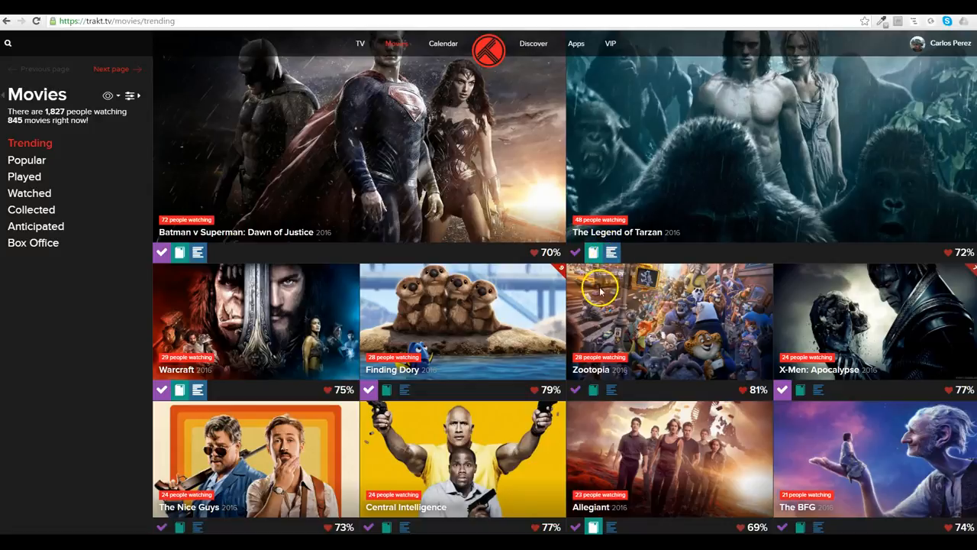
- Check the list membership and collection option of The Legend of Tarzan
left_click(611, 254)
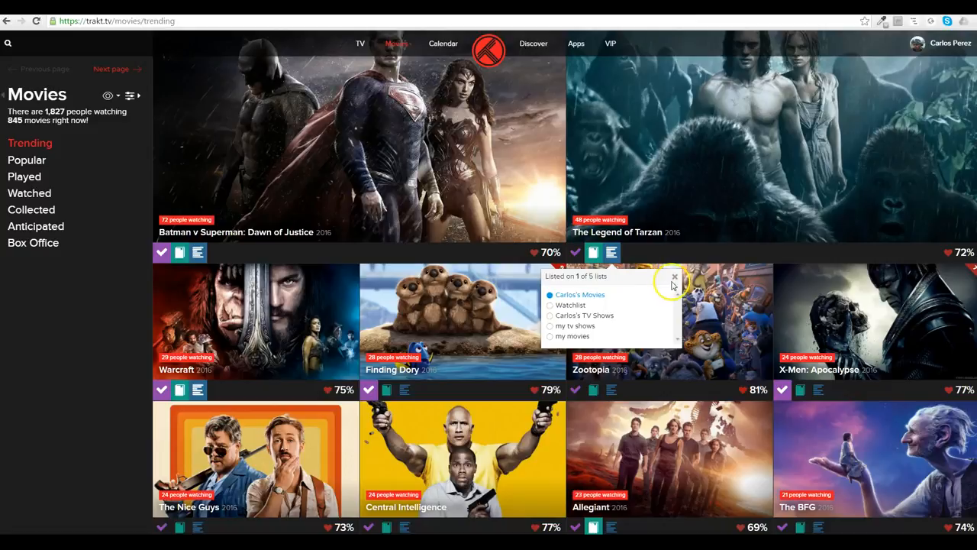
left_click(593, 253)
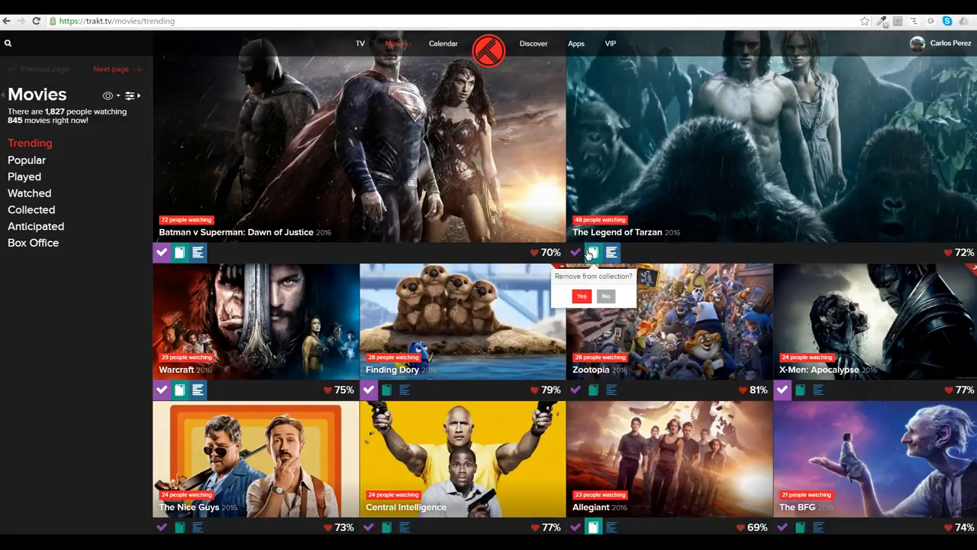
left_click(668, 254)
- Add Finding Dory to the "my movies" list and to the collection, choosing "Right now" as the collection date
left_click(405, 391)
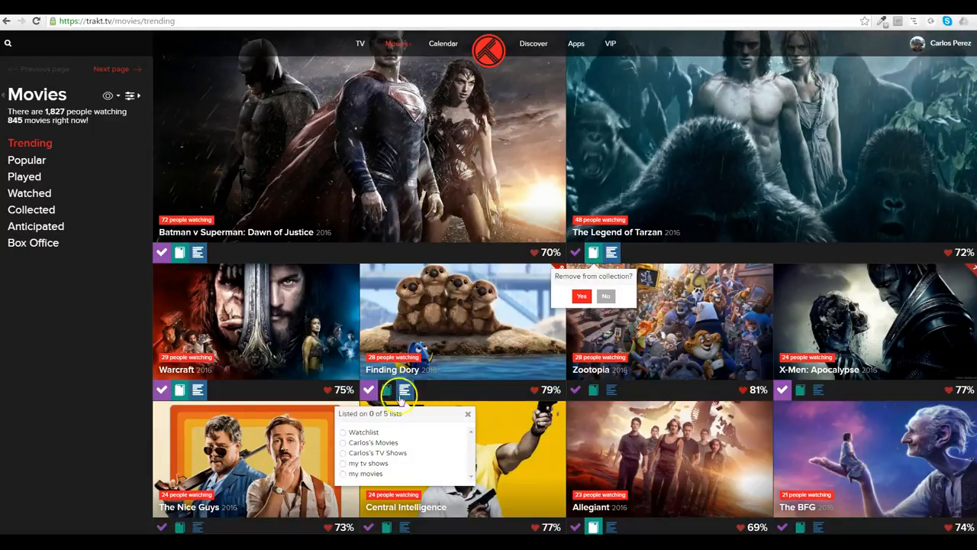
left_click(343, 474)
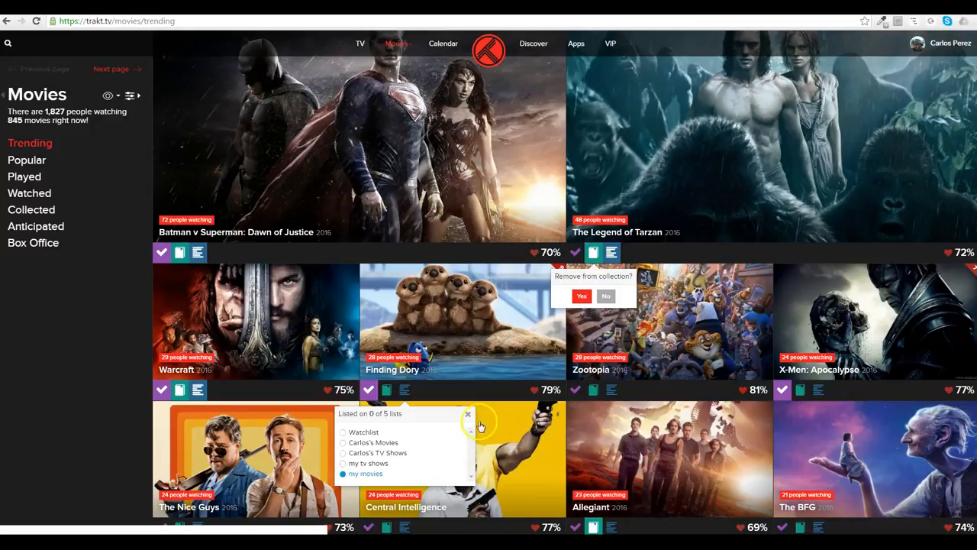
left_click(330, 392)
left_click(386, 390)
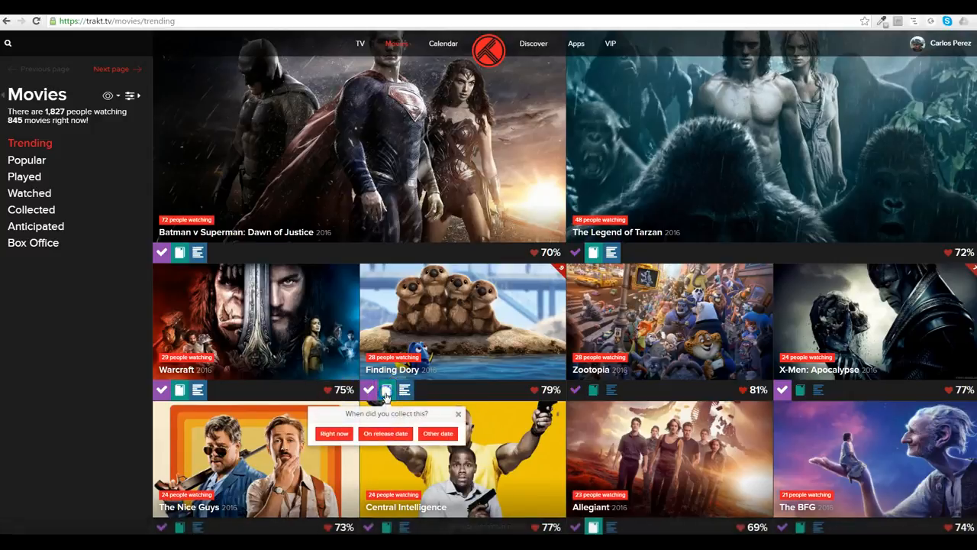
left_click(335, 433)
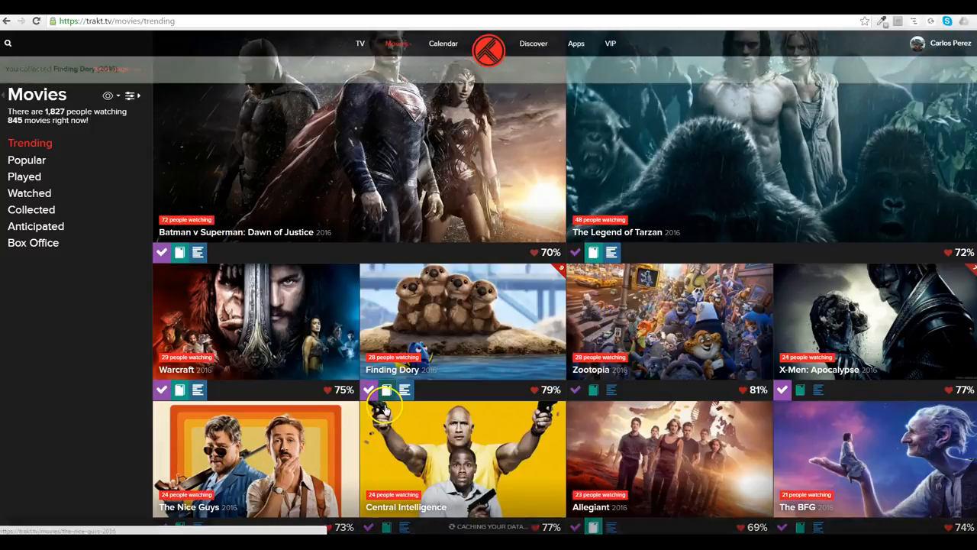
left_click(75, 178)
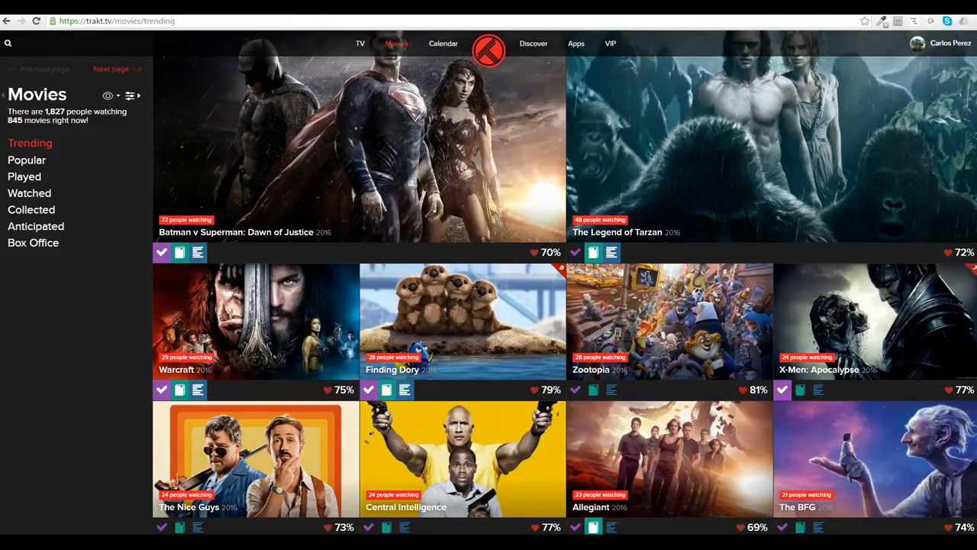
- Open the Trakt account dashboard and look over its on-deck titles and upcoming schedule
mouse_move(942, 46)
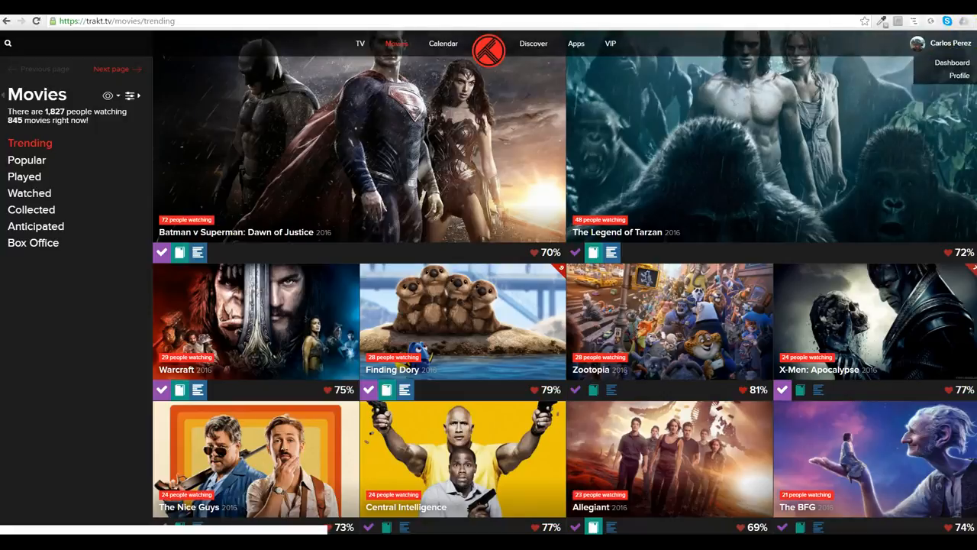
left_click(953, 63)
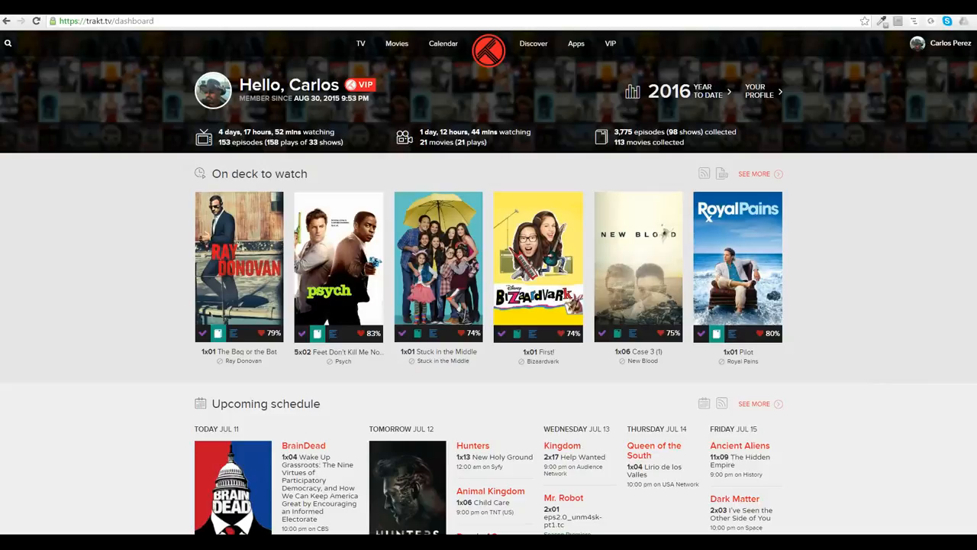
scroll(488, 282, "down", 3)
scroll(489, 283, "up", 3)
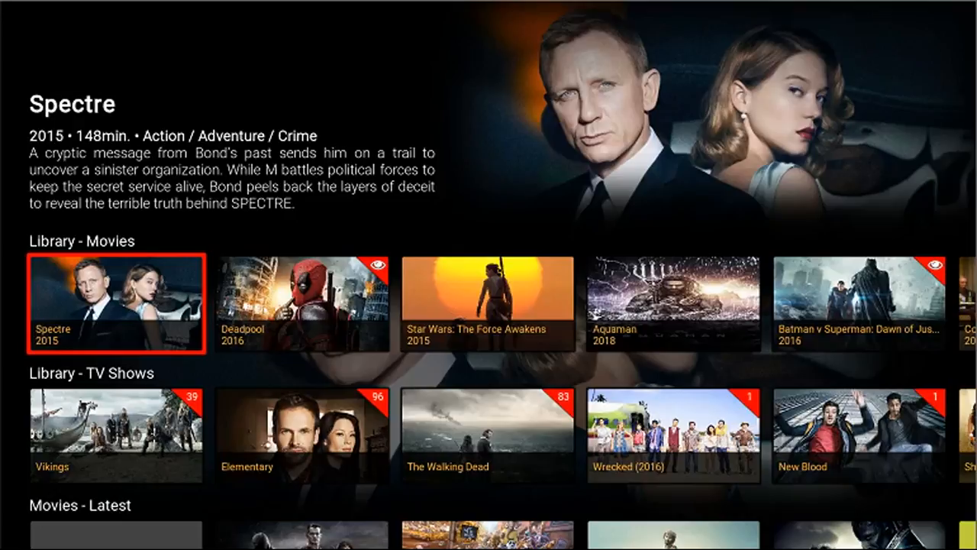
- Switch to Kodi and open the add-on information for Trakt among the installed program add-ons
key("Left")
key("Return")
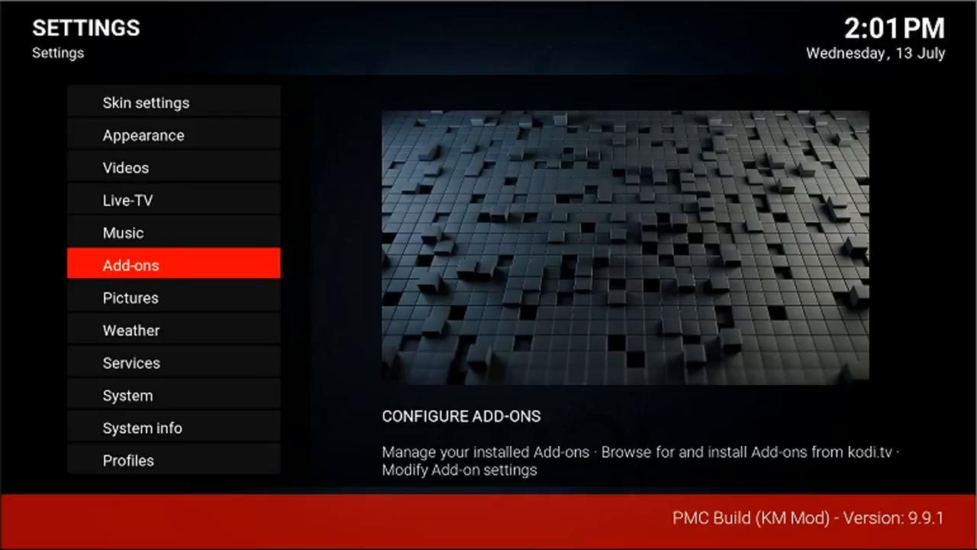
key("Return")
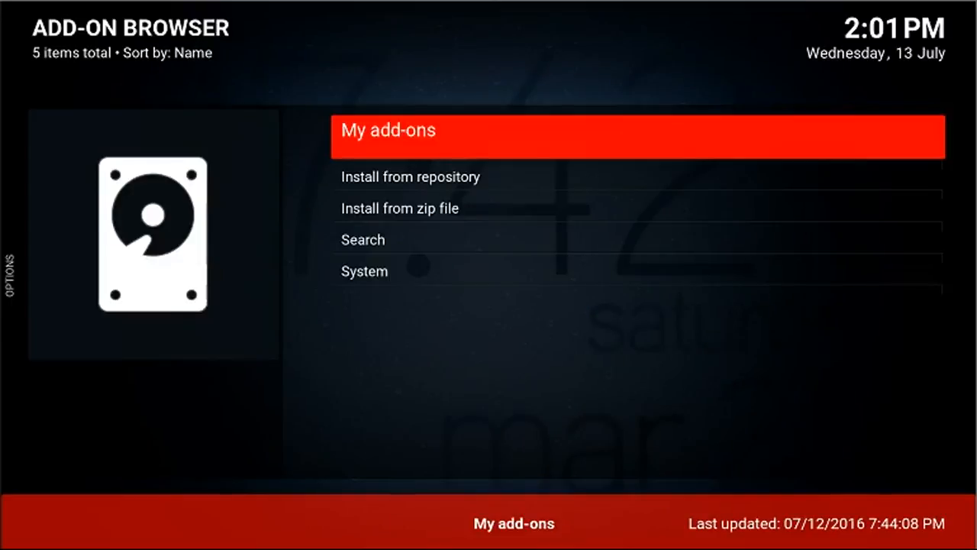
key("Return")
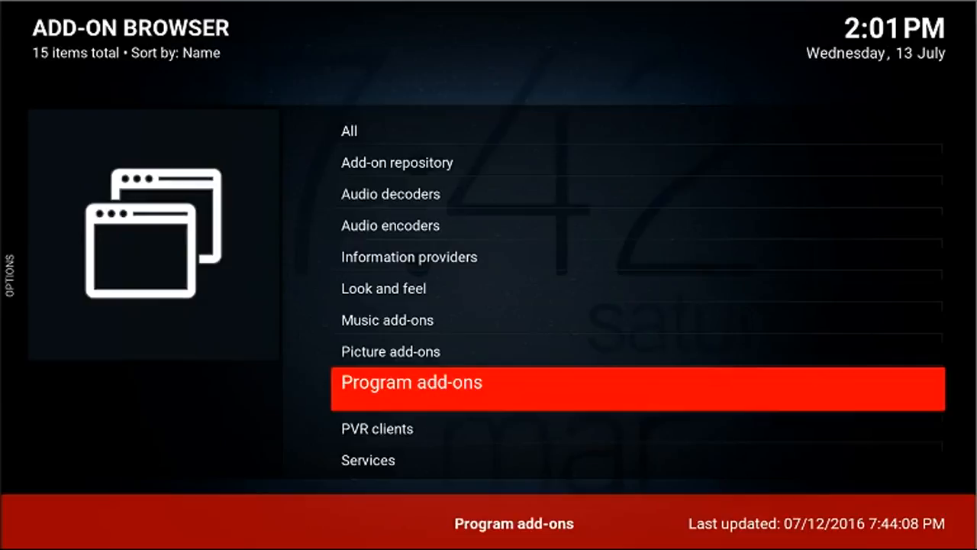
key("Return")
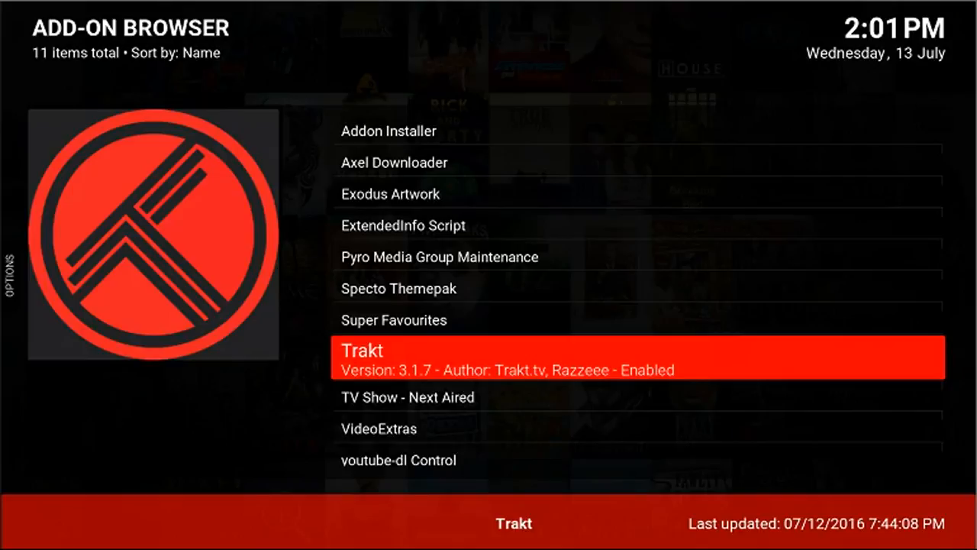
key("Return")
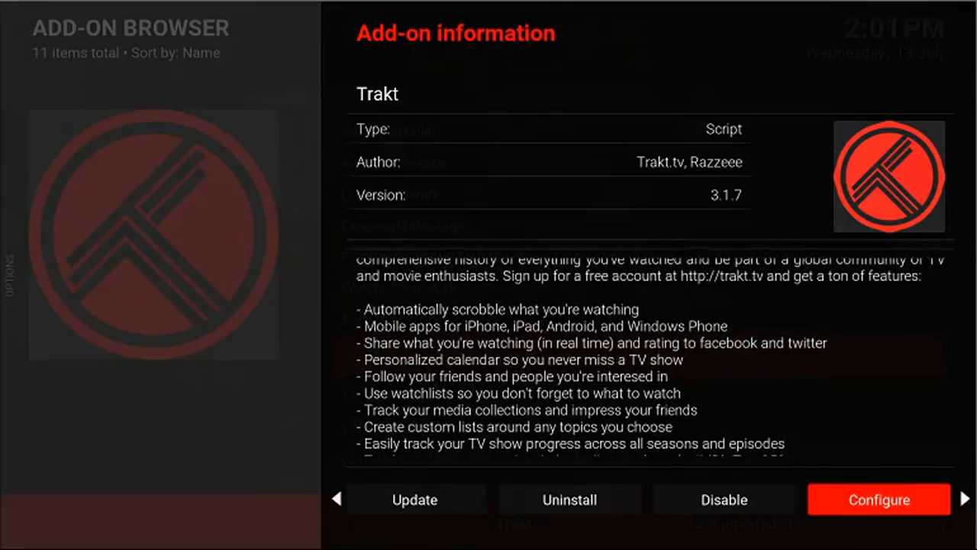
- Check the account authorization entry in the Trakt add-on's general settings and return to the add-on categories
key("Return")
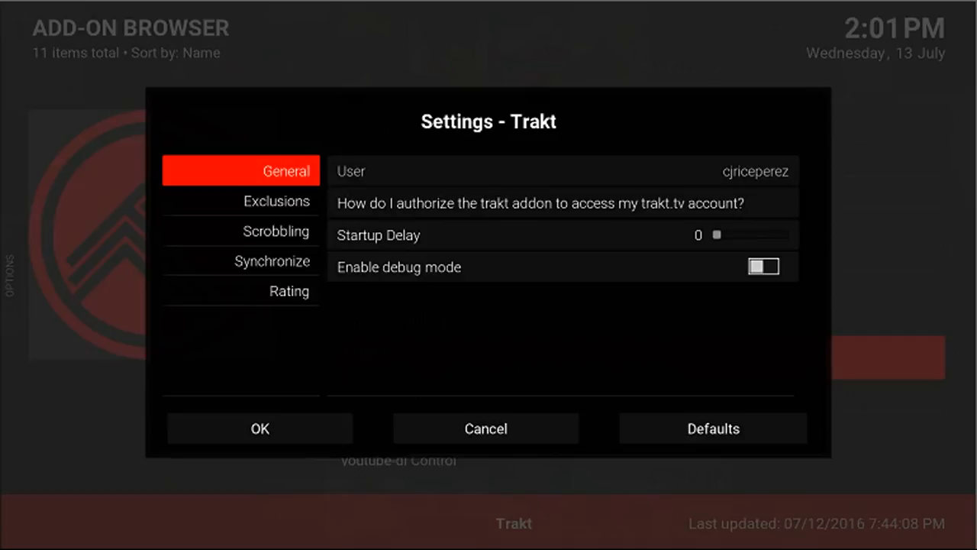
key("Right")
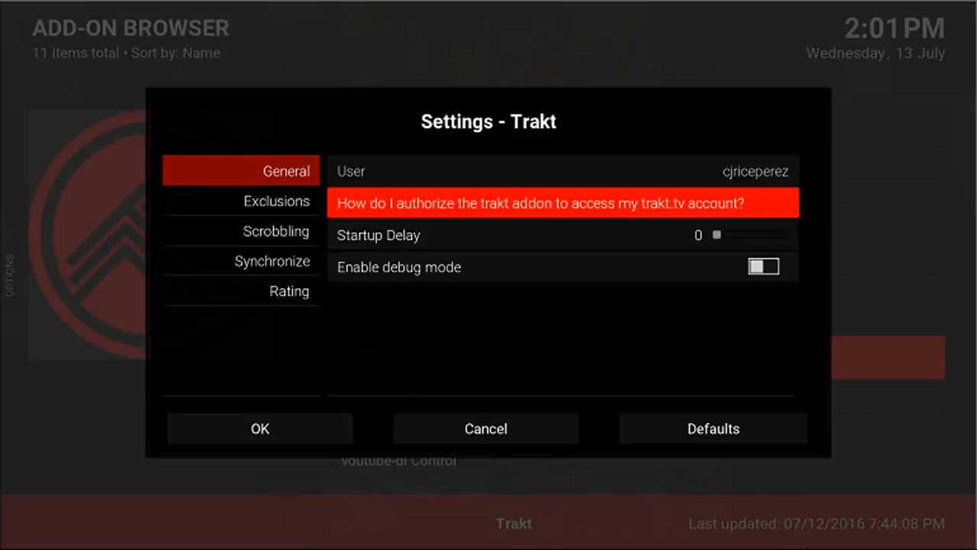
key("Escape")
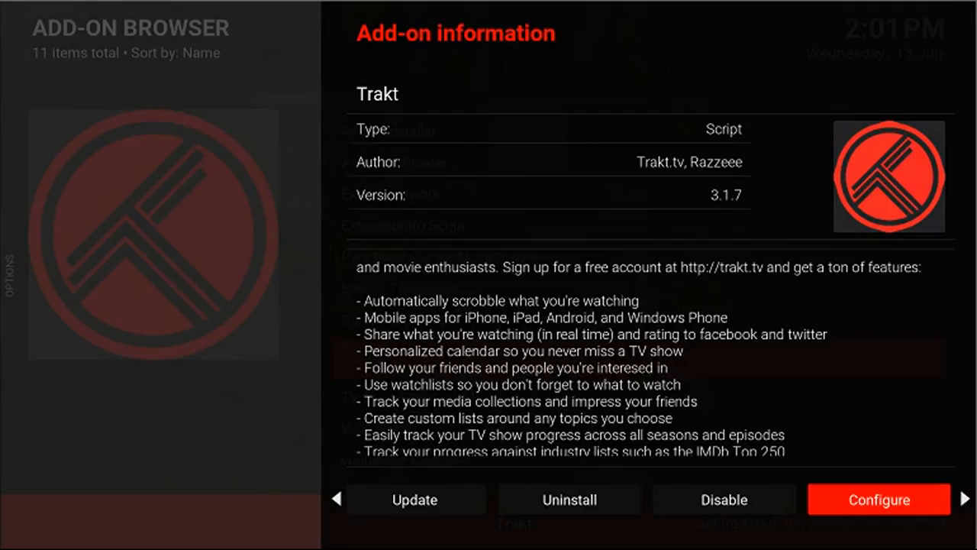
key("Escape")
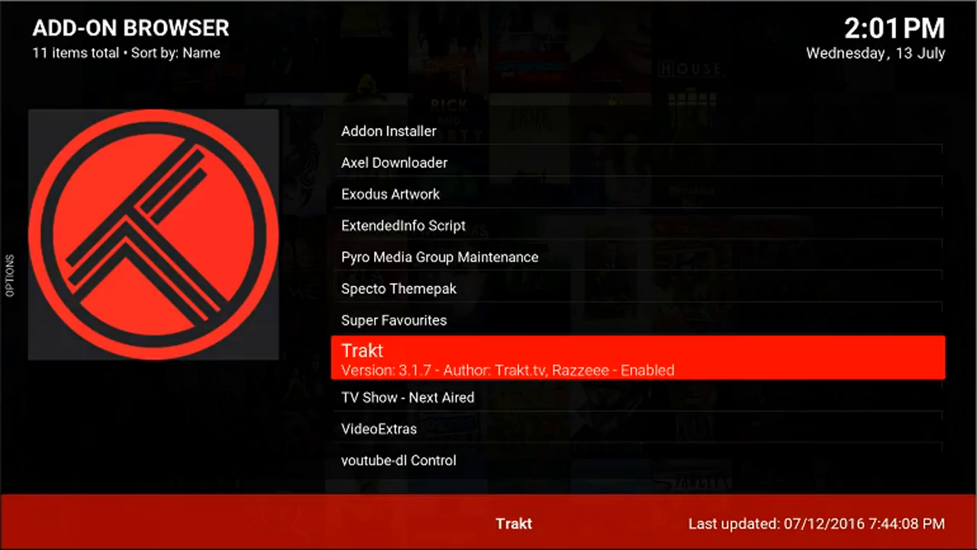
key("Escape")
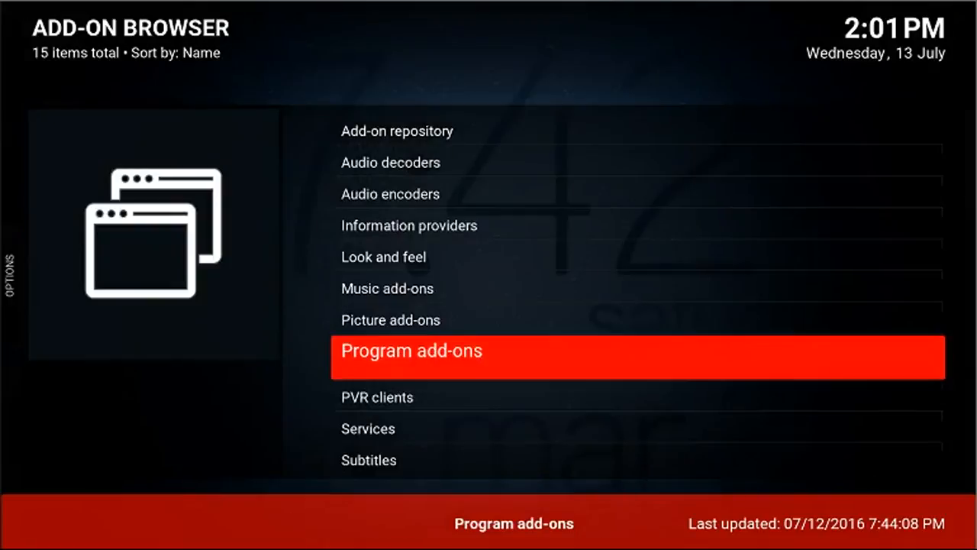
- Open the list of installed video add-ons
key("Down")
key("Down")
key("Down")
key("Down")
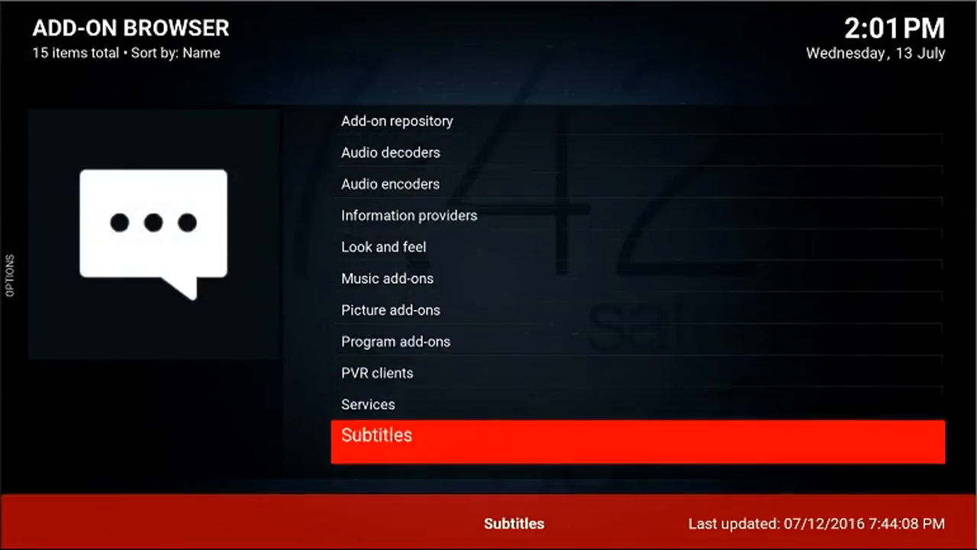
key("Return")
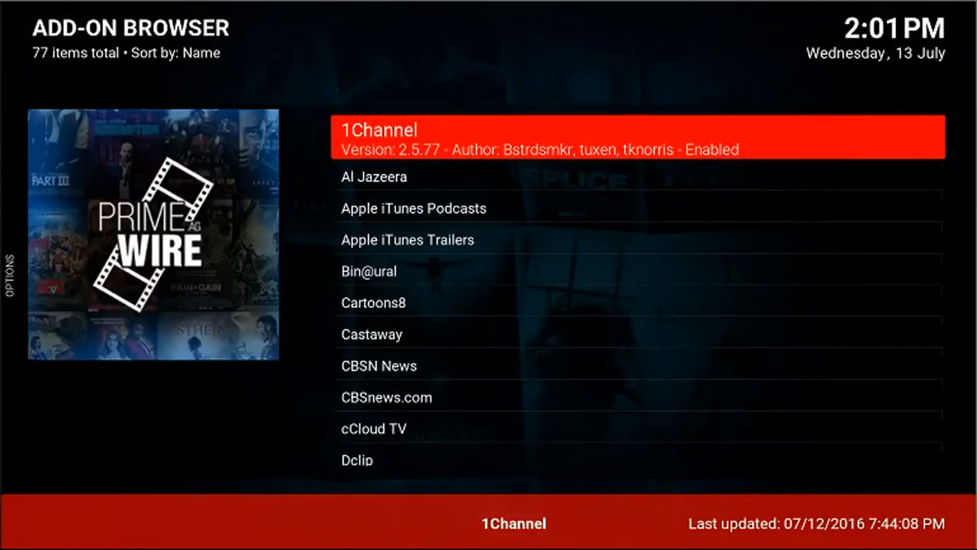
- Find Stream All The Sources among the installed video add-ons and launch it from its add-on information
key("Up")
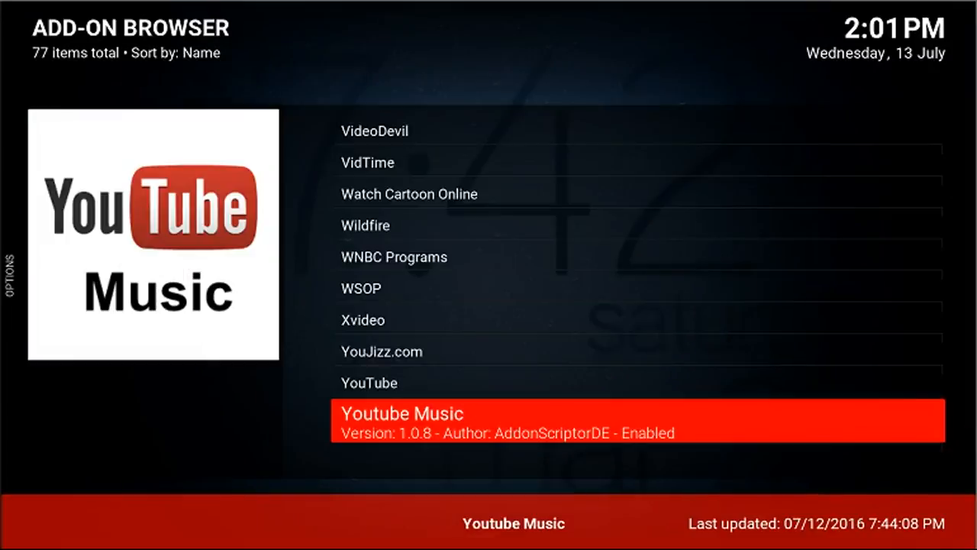
key("Page_Up")
key("Page_Up")
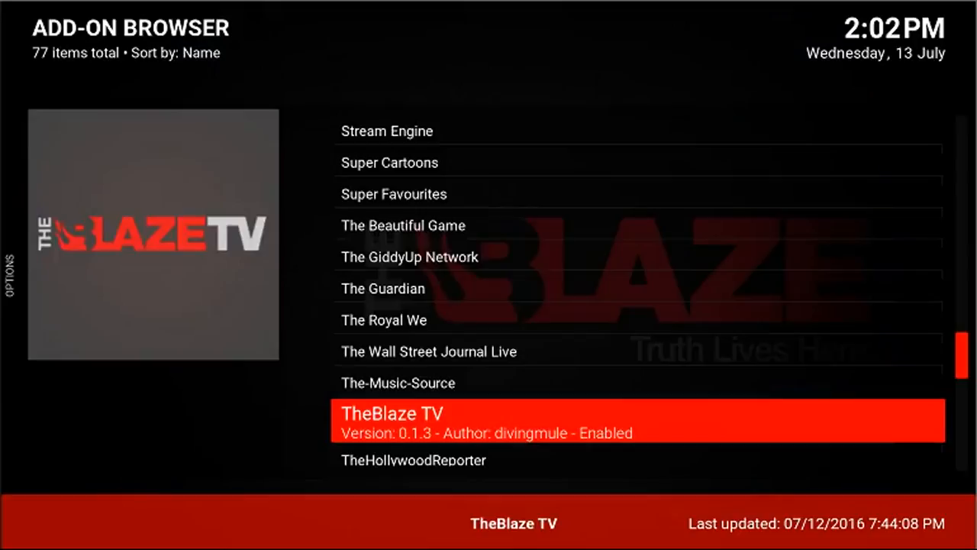
key("Page_Up")
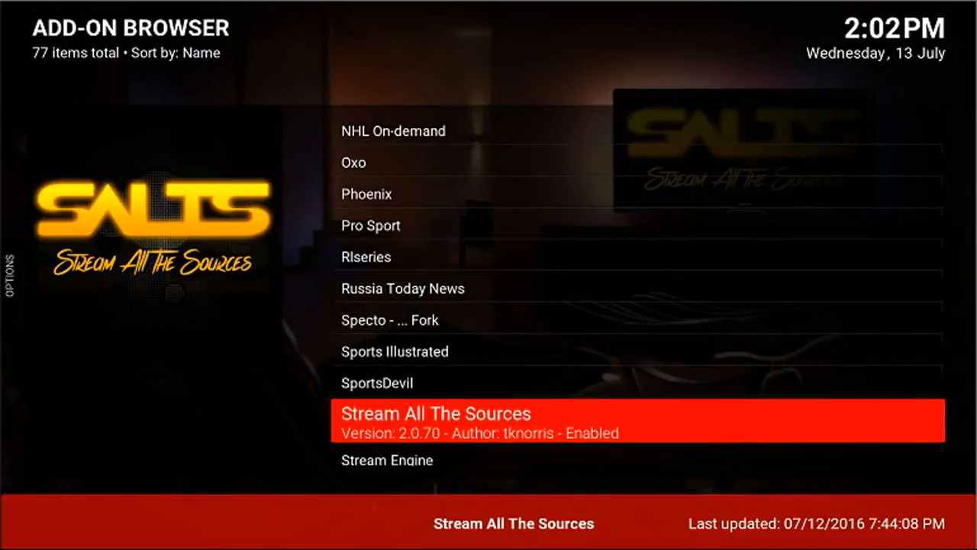
key("Return")
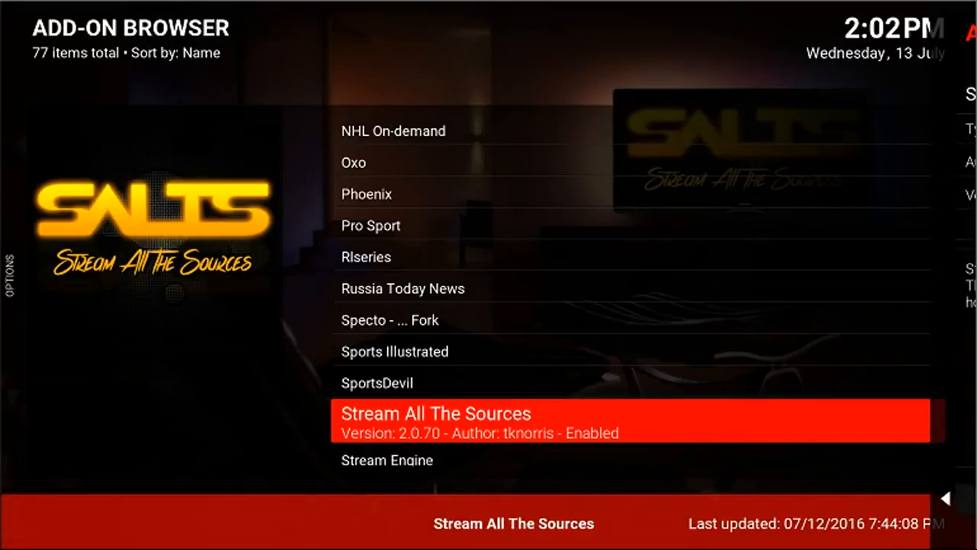
key("Right")
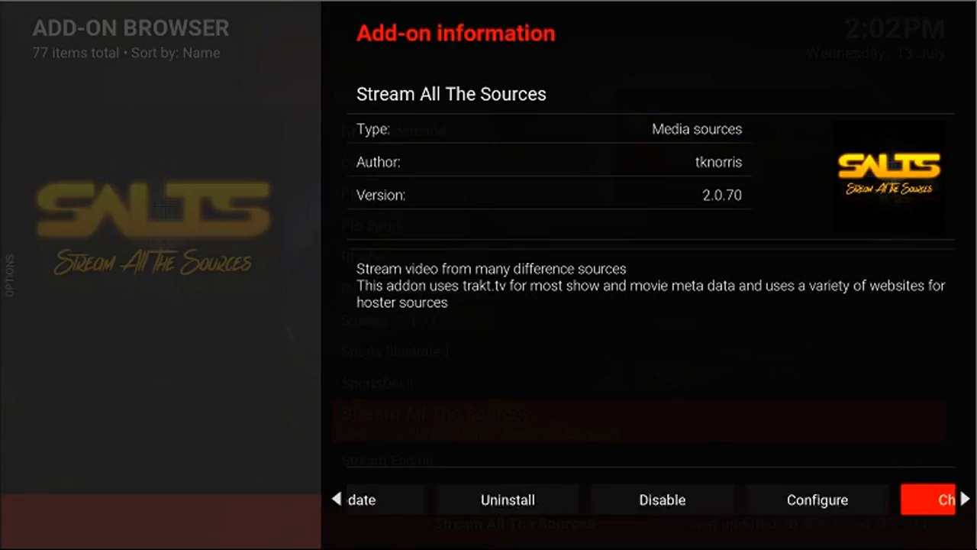
key("Right")
key("Right")
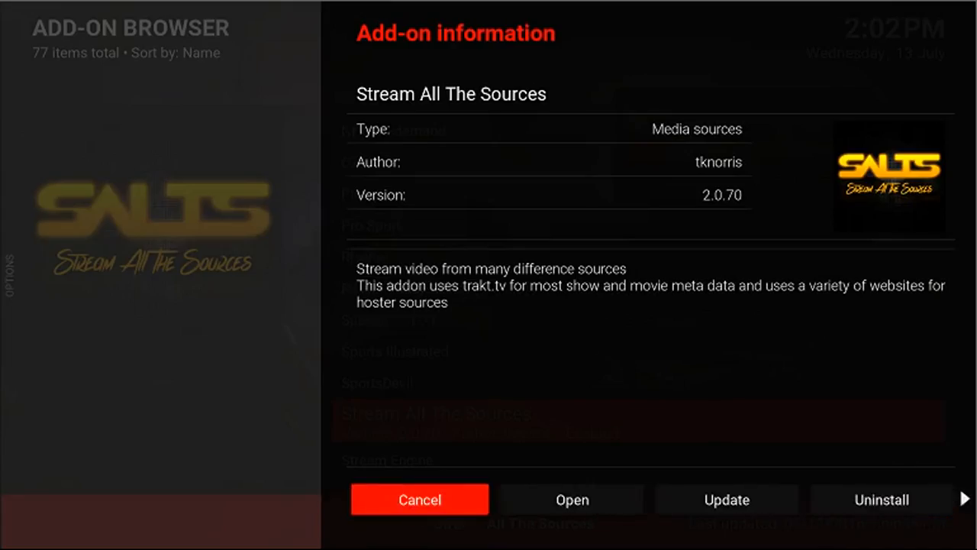
key("Right")
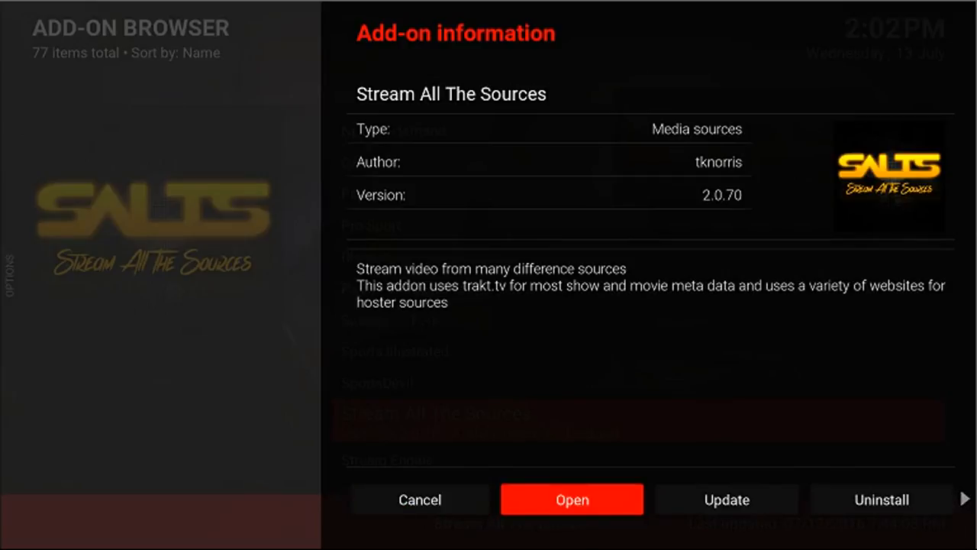
key("Return")
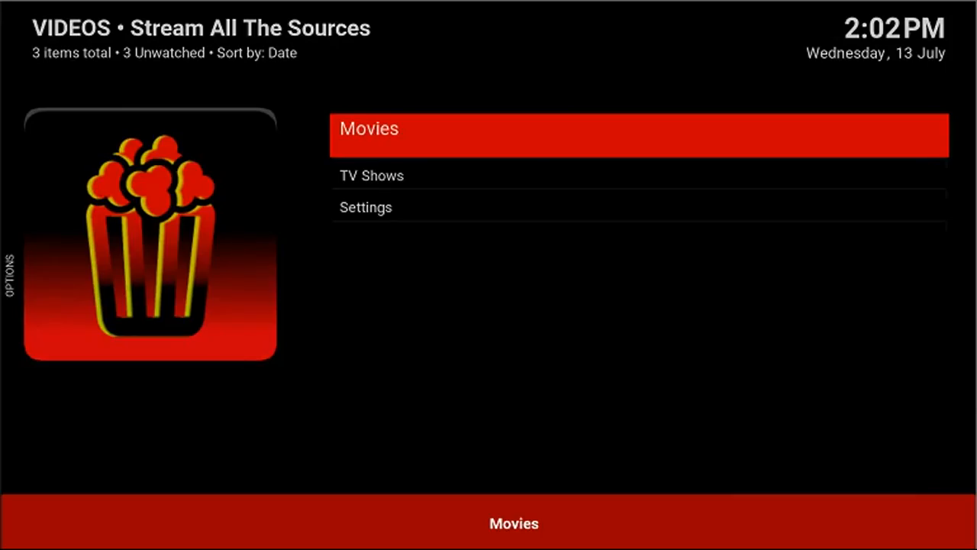
- Locate the option for authorizing SALTS to access the trakt.tv account in its settings and return to the add-on's main list
key("Down")
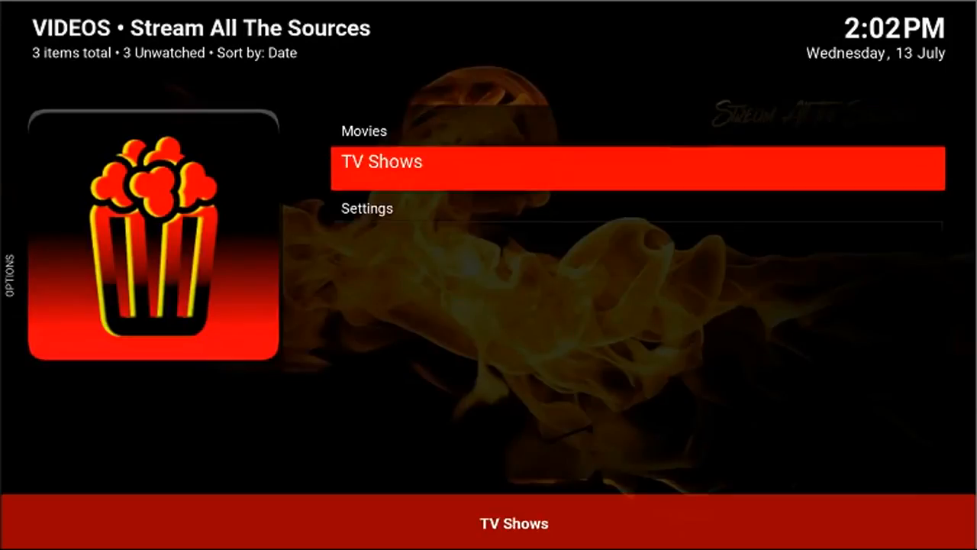
key("Down")
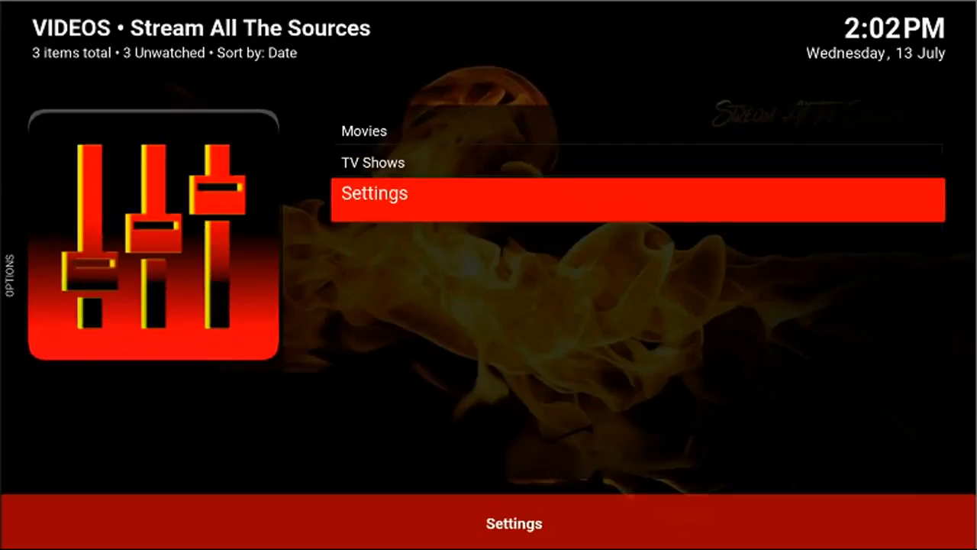
key("Return")
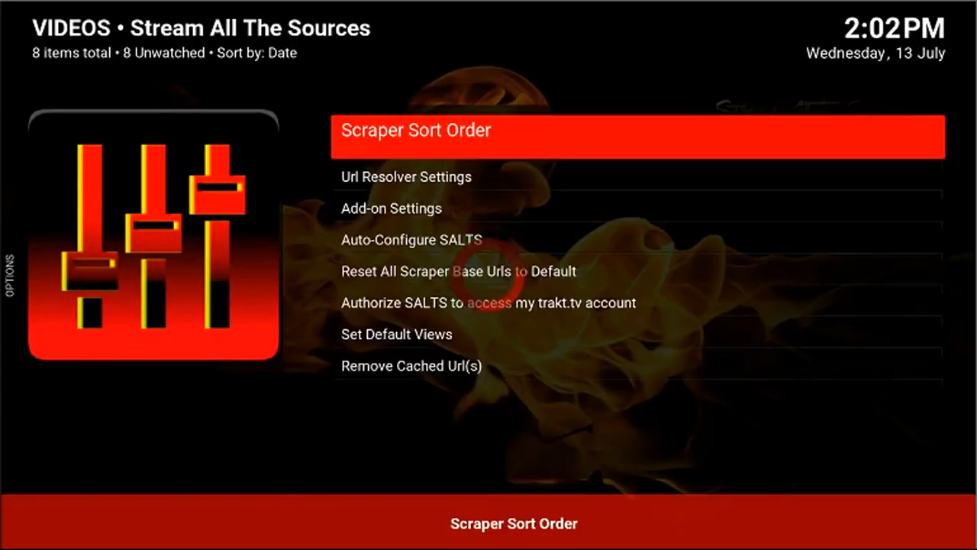
key("Down")
key("Down")
key("Down")
key("Down")
key("Down")
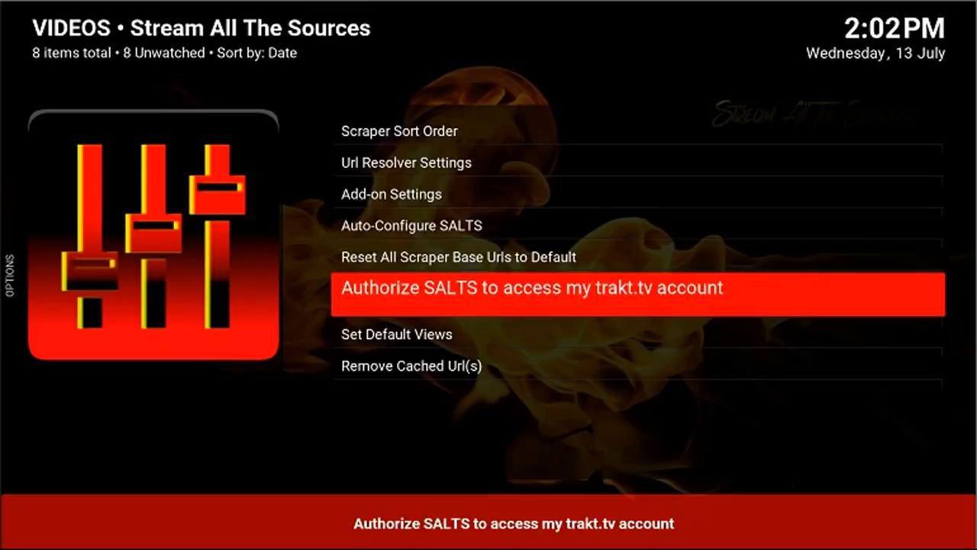
key("BackSpace")
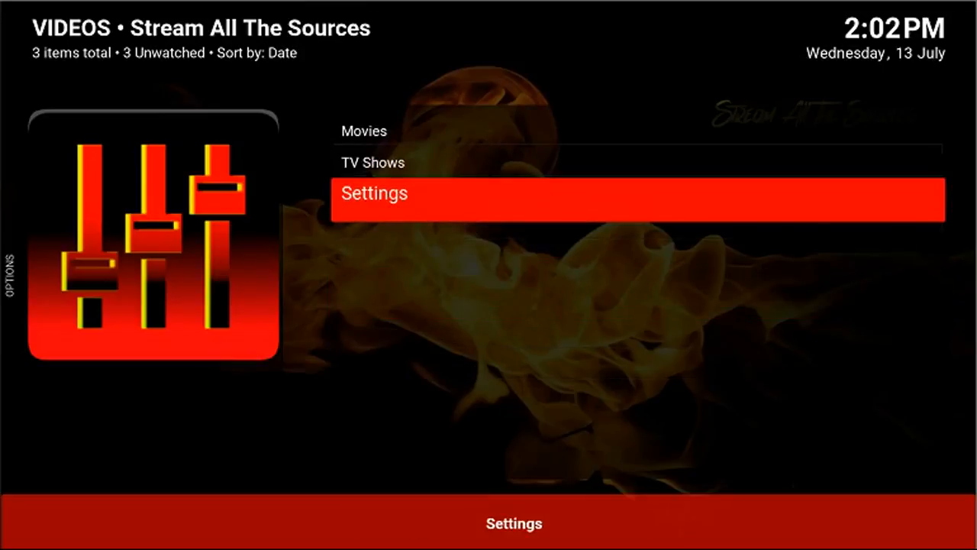
- Open My Lists within the Movies section of Stream All The Sources
key("Up")
key("Up")
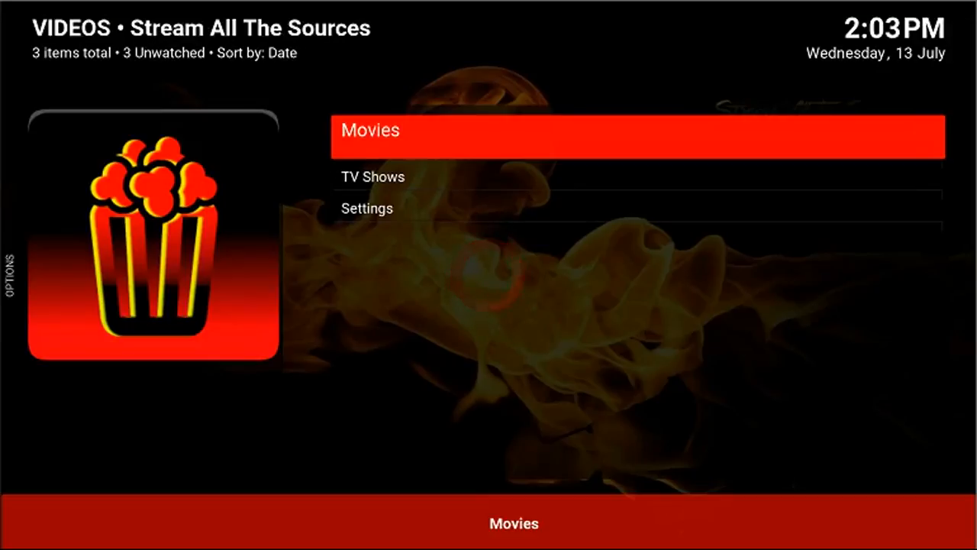
key("Down")
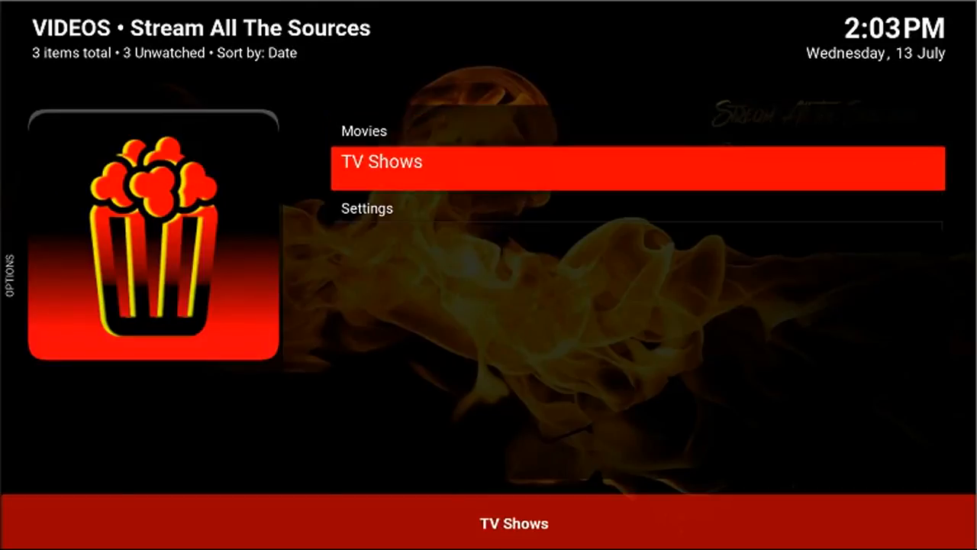
key("Up")
key("Return")
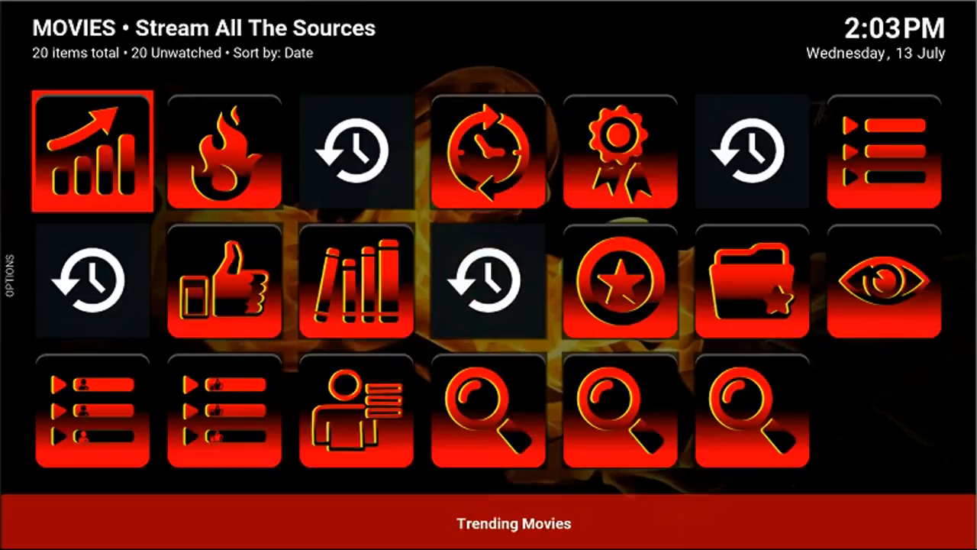
key("Down")
key("Down")
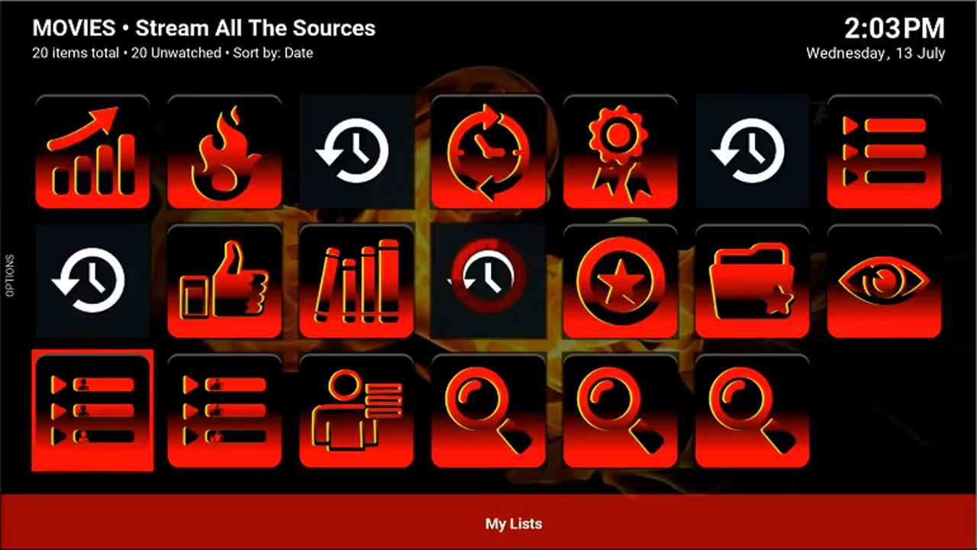
- Set the personal movies list as the Subscription List for the Movies section
key("Down")
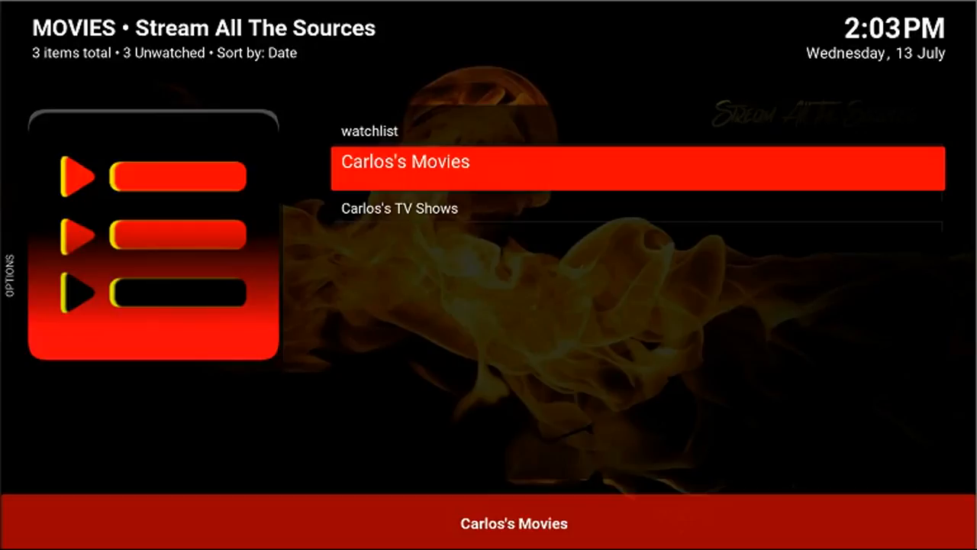
key("c")
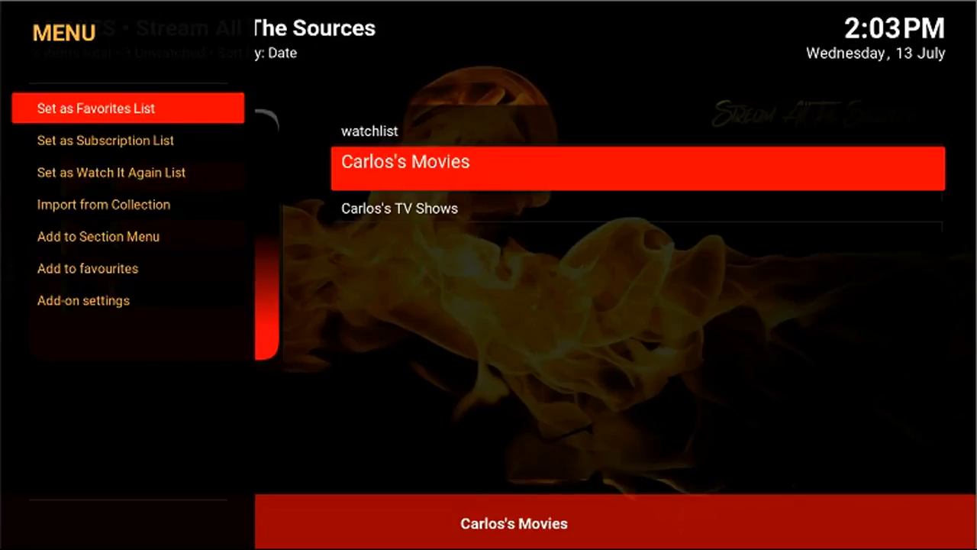
key("Down")
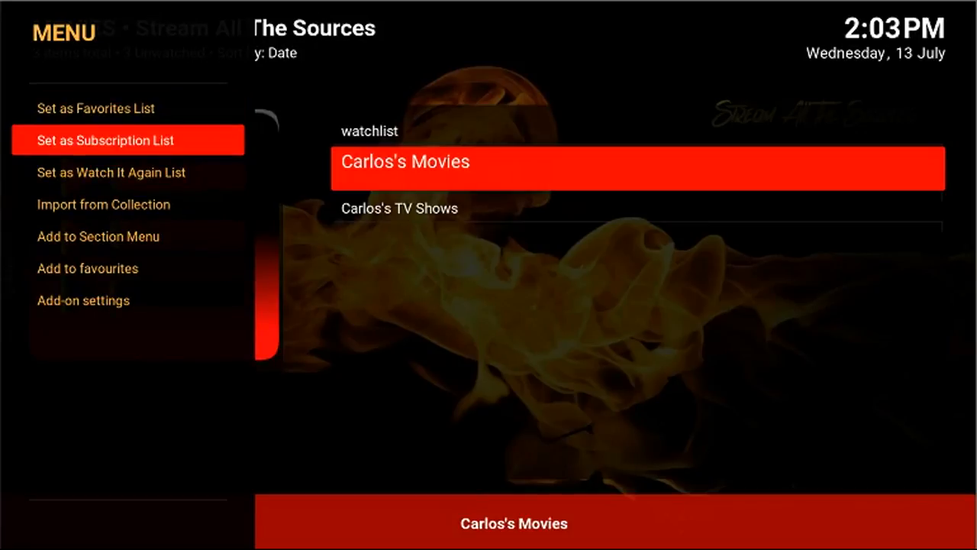
key("Return")
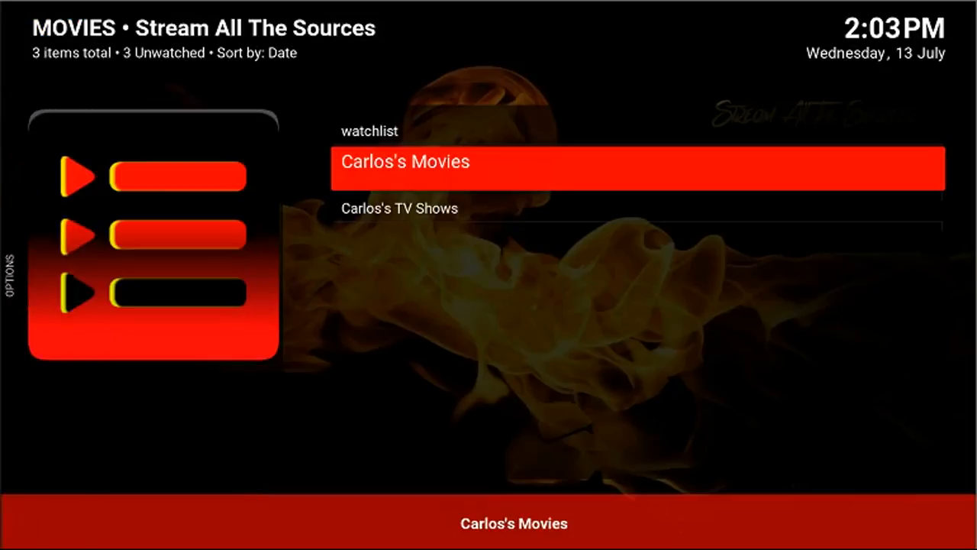
- Return to the add-on's main list and open its TV Shows section
key("BackSpace")
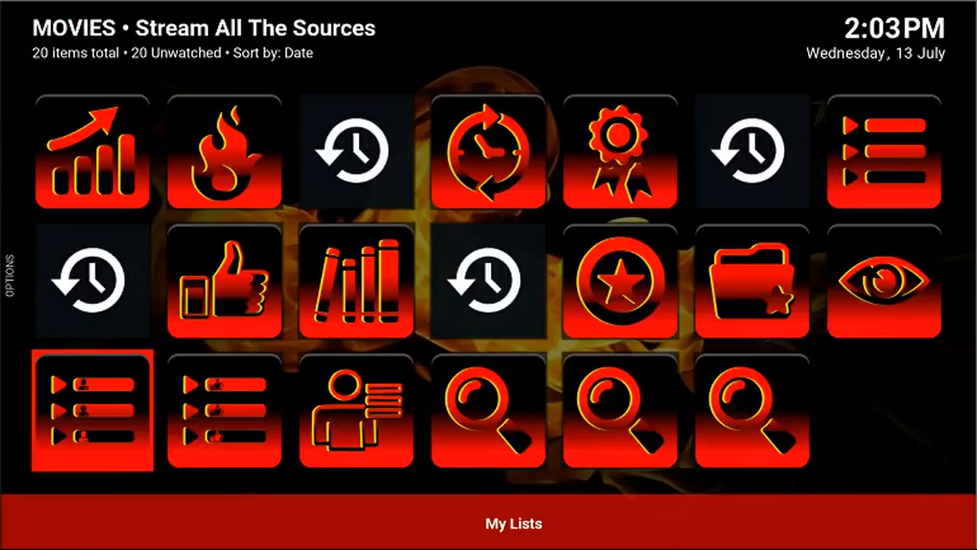
key("BackSpace")
key("Down")
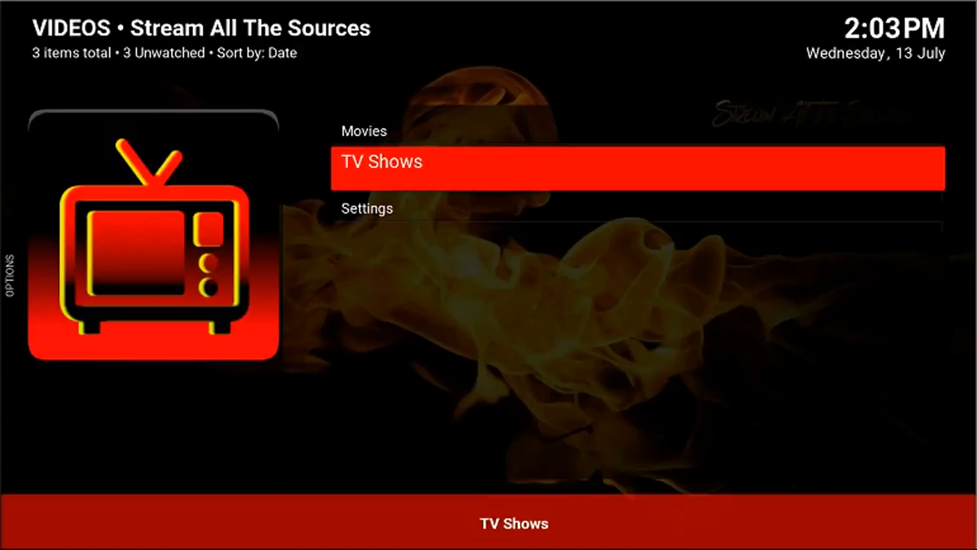
key("Return")
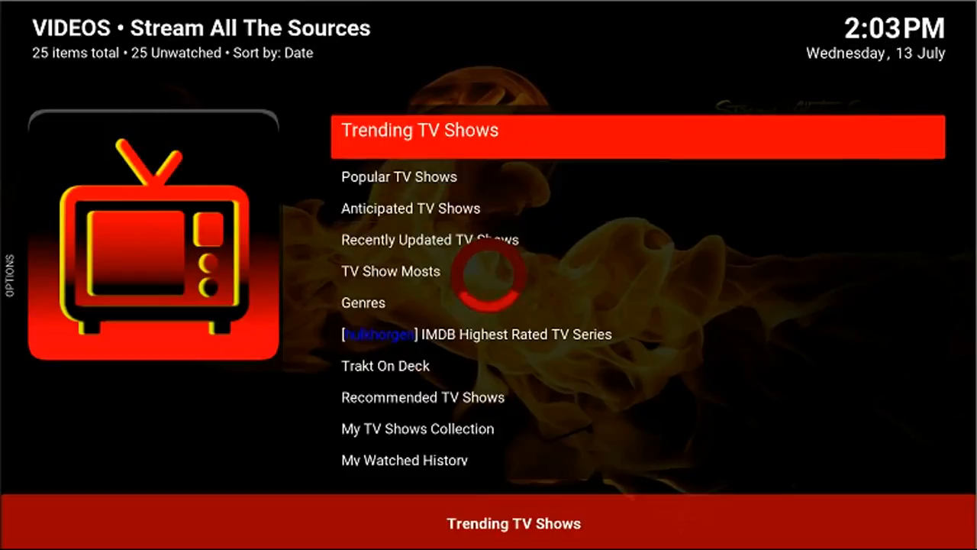
- Find My Lists among the TV Shows categories and open it
key("Down")
key("Down")
key("Down")
key("Down")
key("Down")
key("Down")
key("Down")
key("Down")
key("Down")
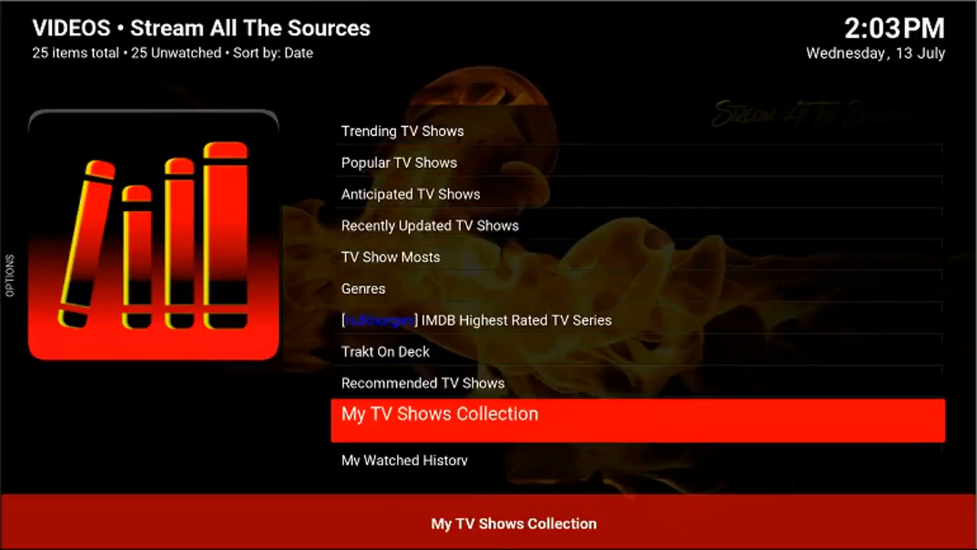
key("Down")
key("Down")
key("Down")
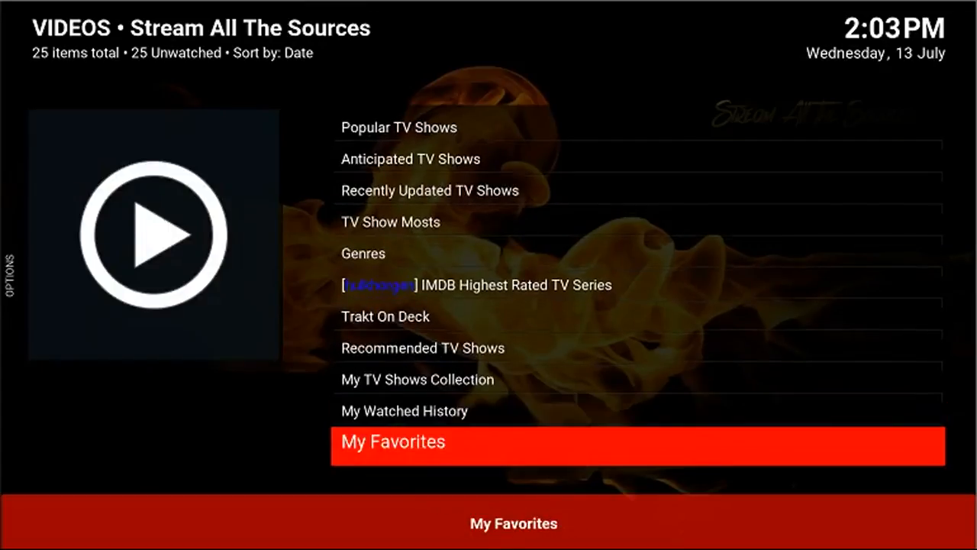
key("Down")
key("Down")
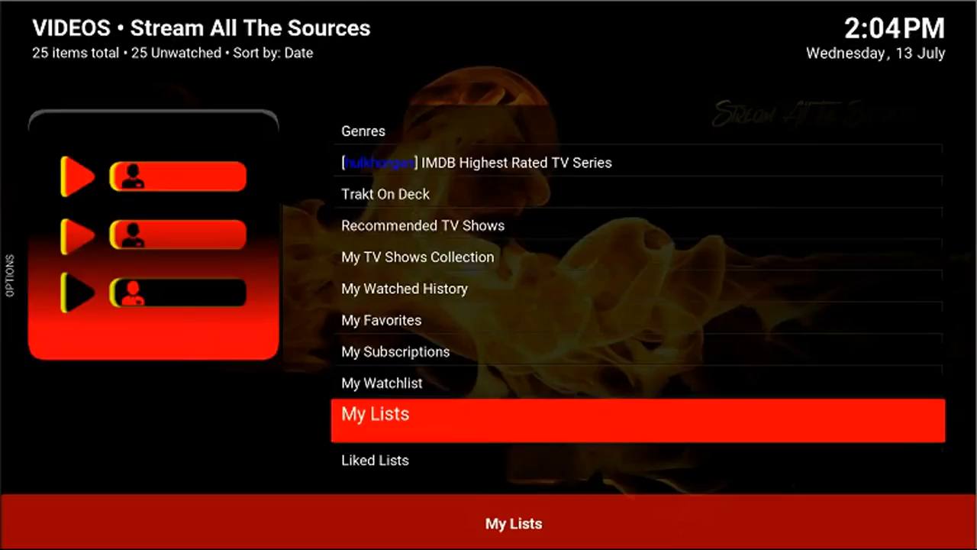
key("Return")
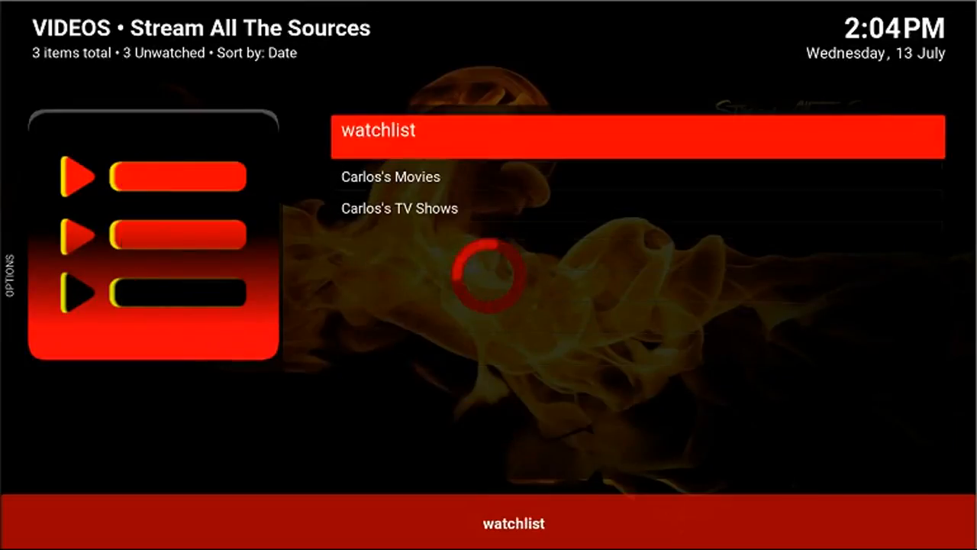
- Set the personal TV shows list as the Subscription List for the TV Shows section
key("Down")
key("Down")
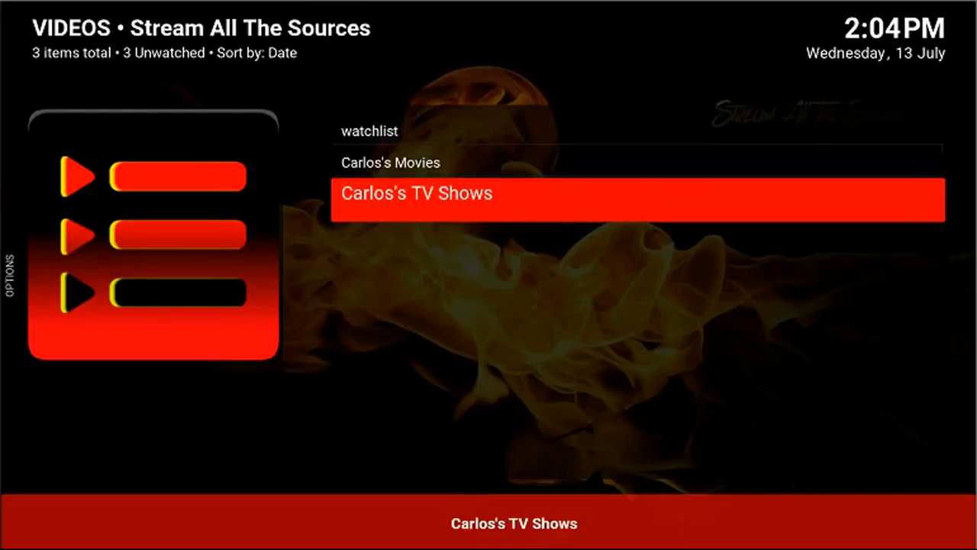
key("c")
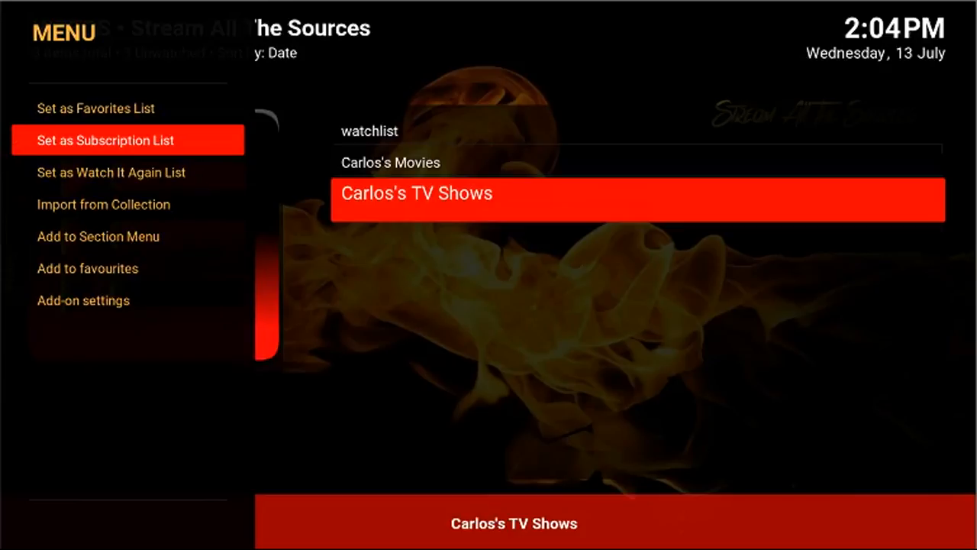
key("Return")
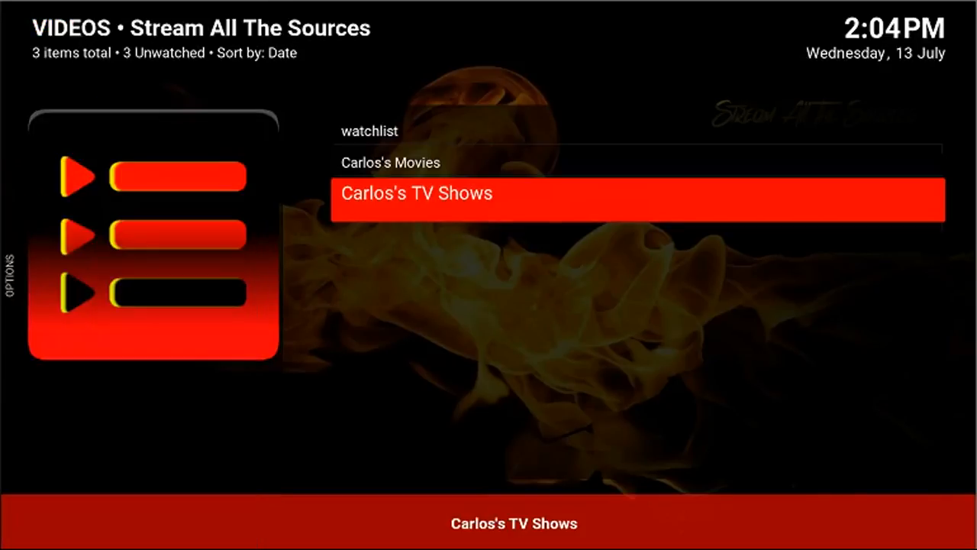
- Leave Stream All The Sources, the add-on browser and the settings to return to the home screen
key("Return")
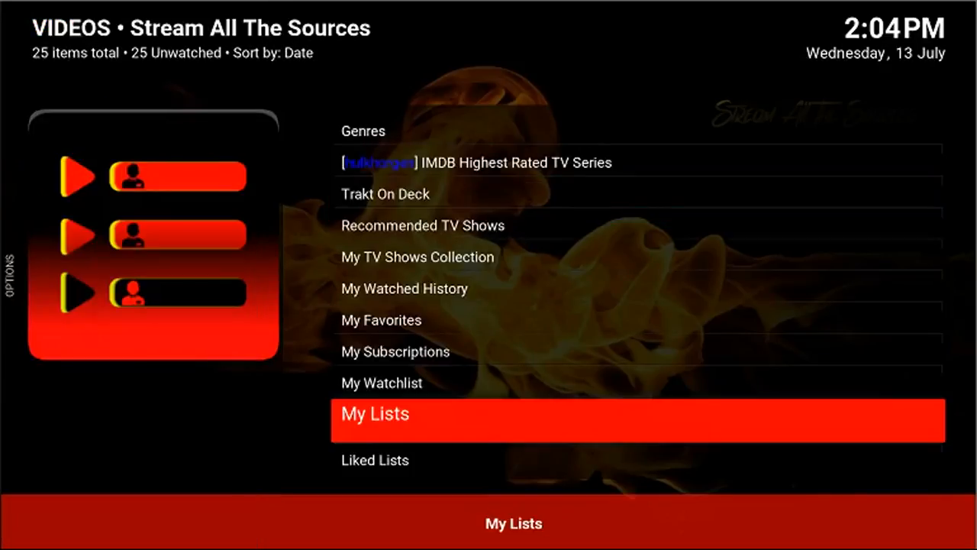
key("BackSpace")
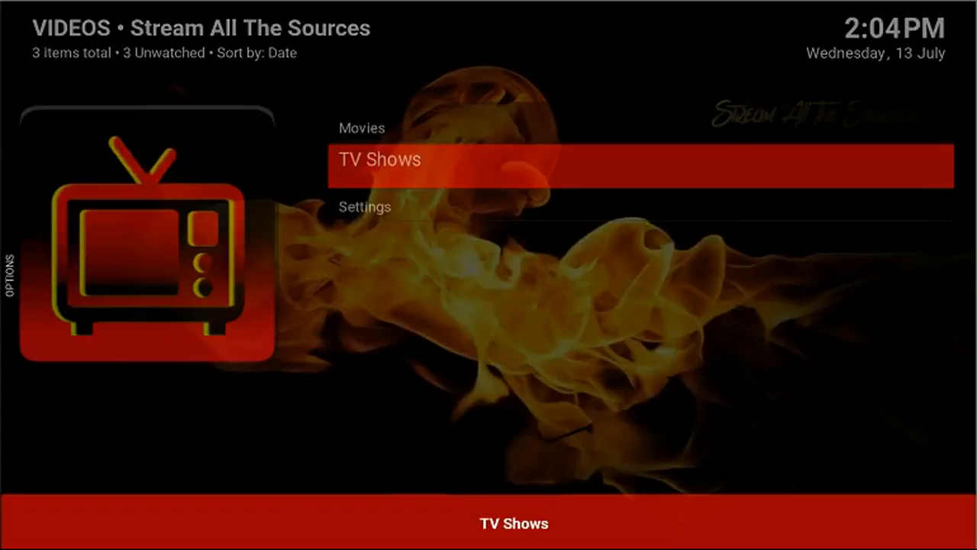
key("BackSpace")
key("BackSpace")
key("BackSpace")
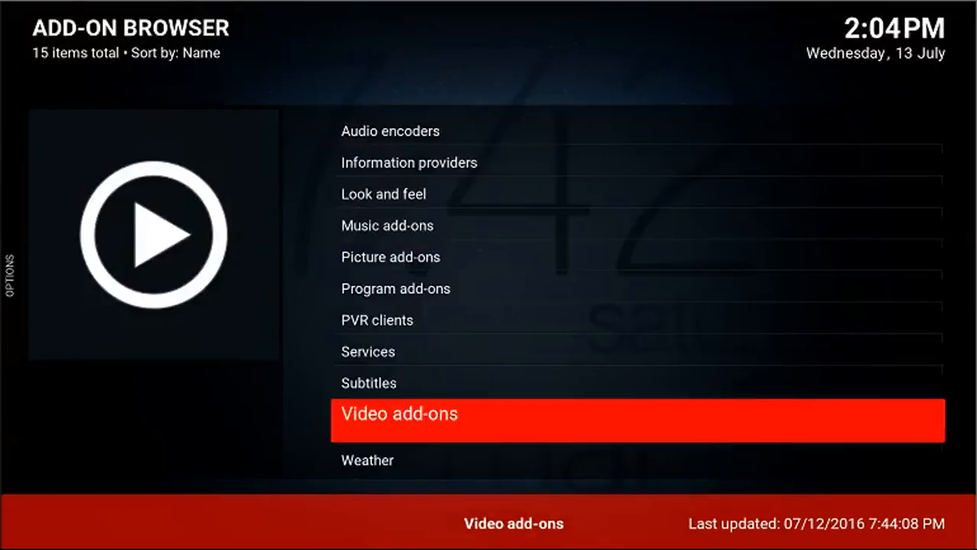
key("BackSpace")
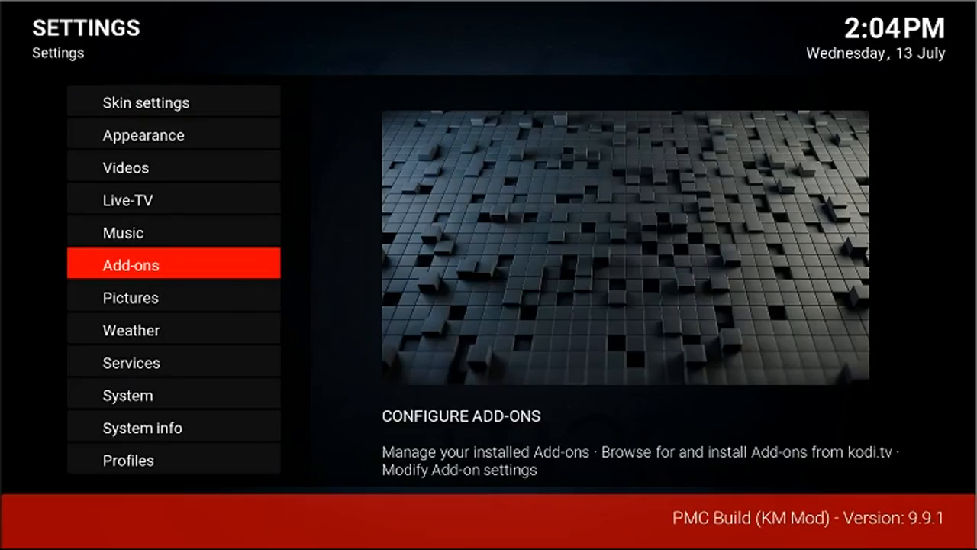
key("BackSpace")
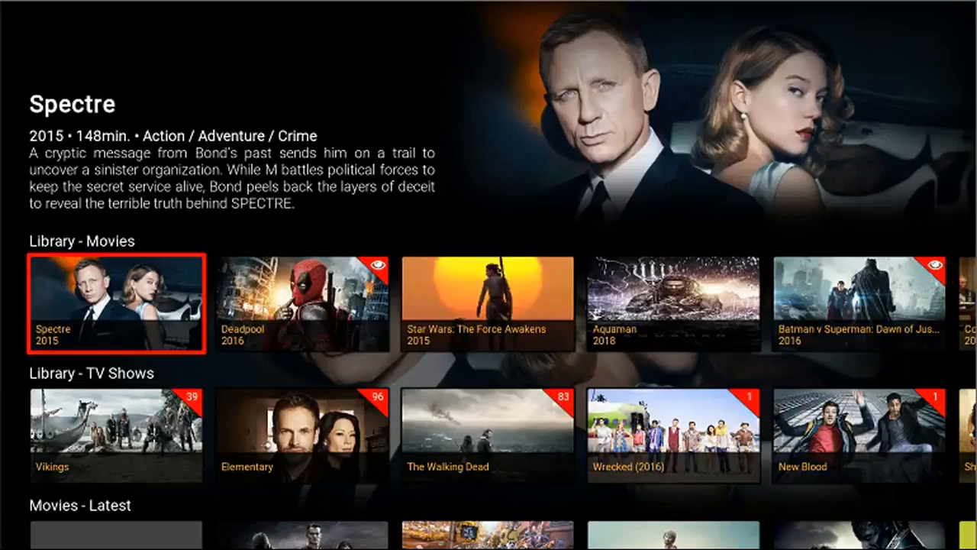
- Look over the Library - Movies and Library - TV Shows rows on the home screen
key("Down")
key("Up")
key("Down")
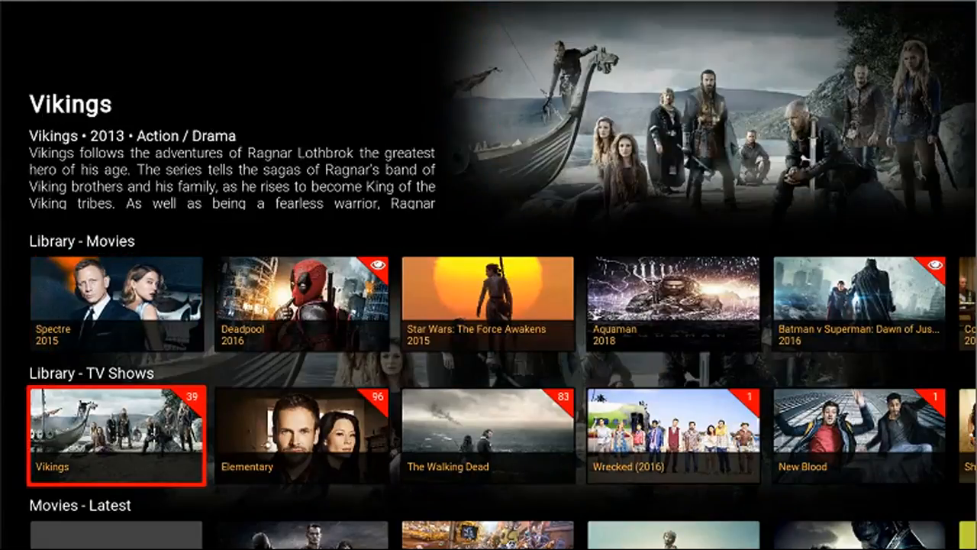